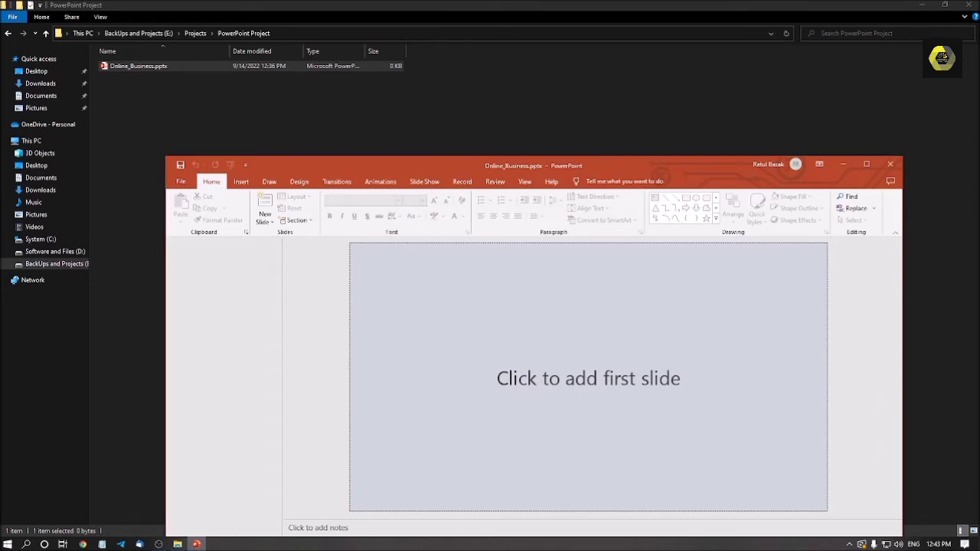
Step: Maximize the PowerPoint window so the empty Online_Business.pptx fills the screen
key(super+Up)
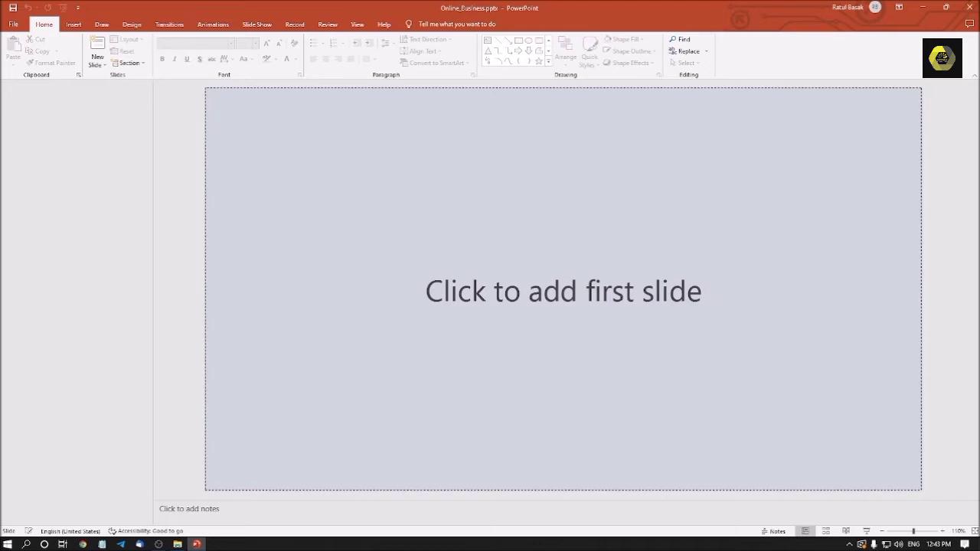
Step: Add a Title Slide followed by a Title and Content slide
key(ctrl+m)
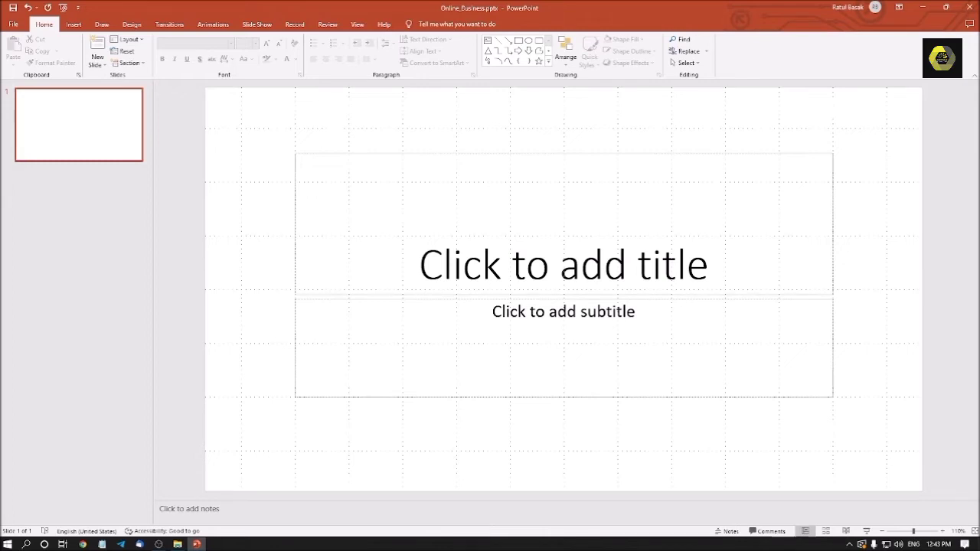
key(ctrl+m)
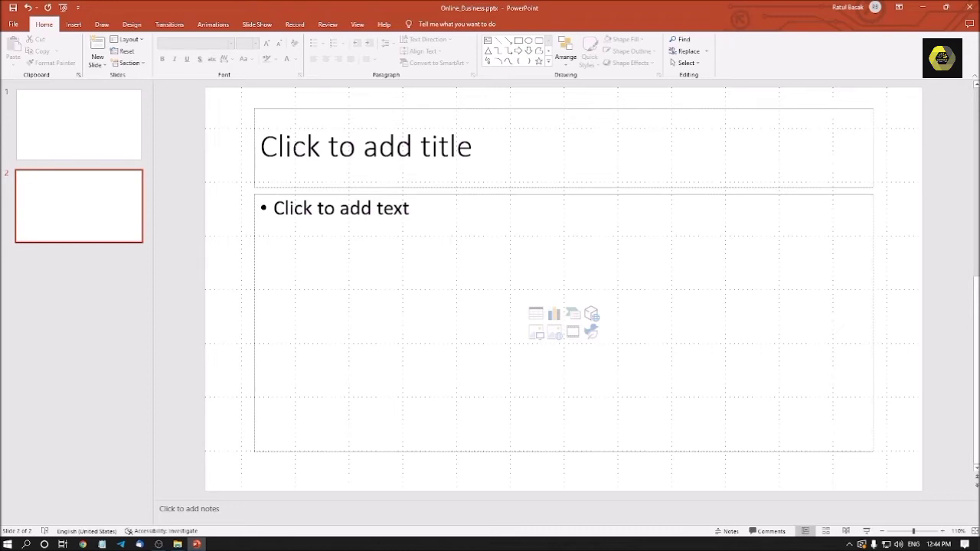
Step: Return to slide 1 and place the cursor in its title placeholder
click(78, 124)
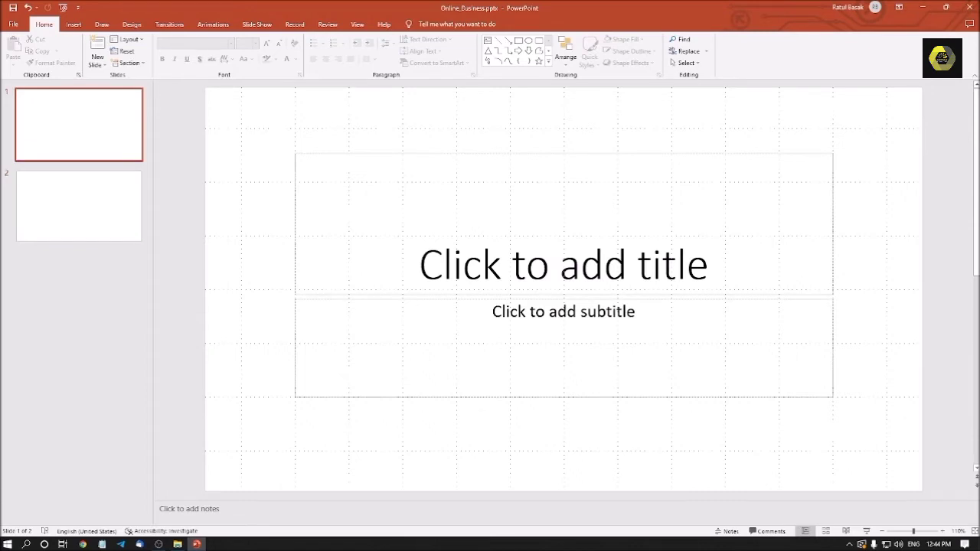
click(564, 154)
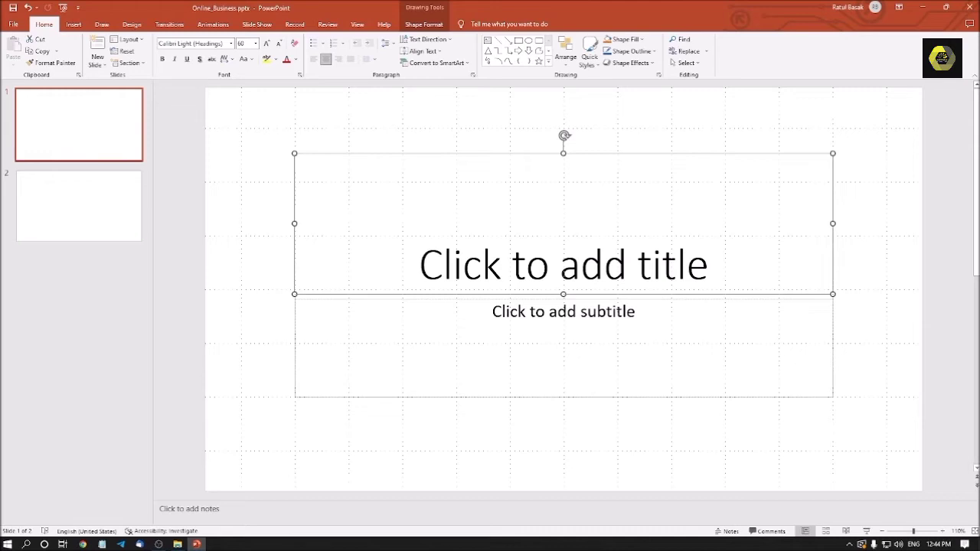
key(Tab)
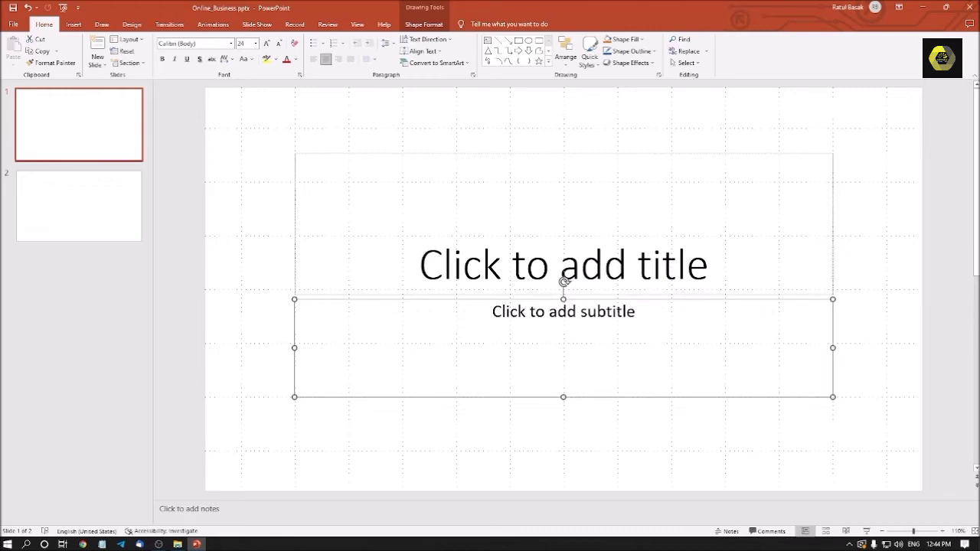
click(564, 265)
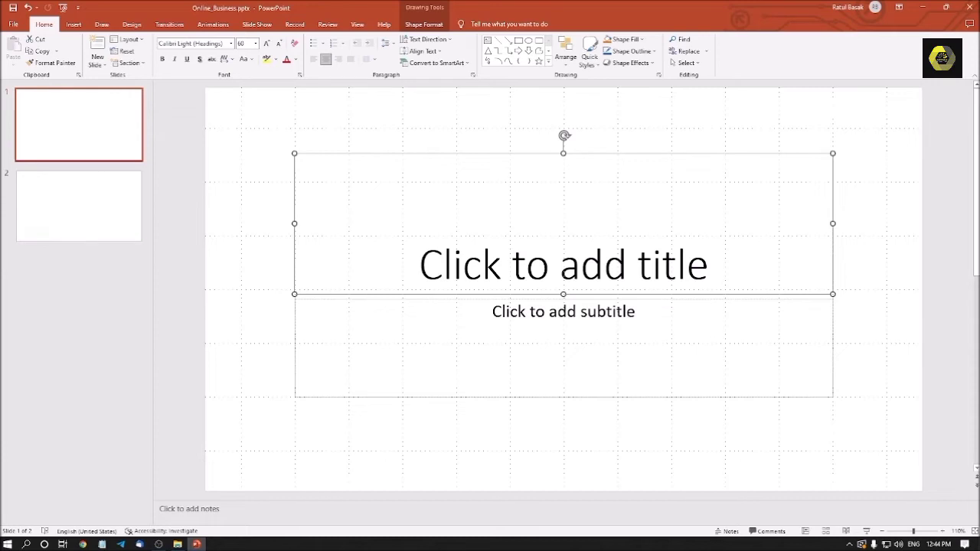
click(564, 265)
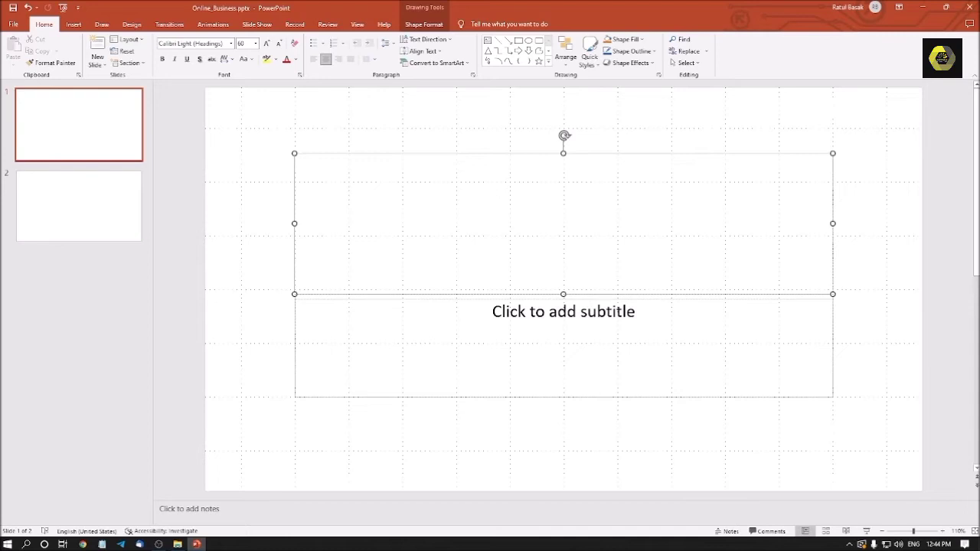
Step: Enter 'Online Business Training' as the title slide's heading
text(O)
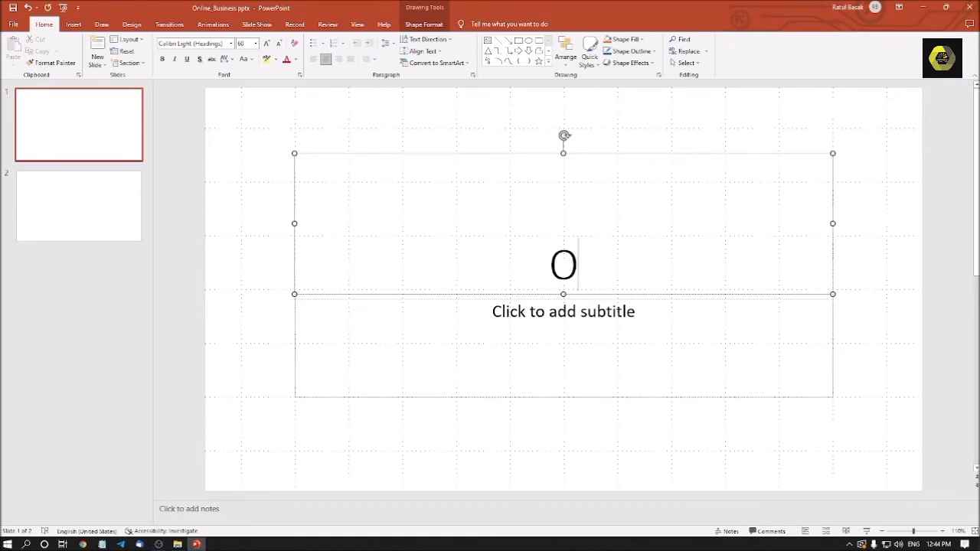
text(nline Bus)
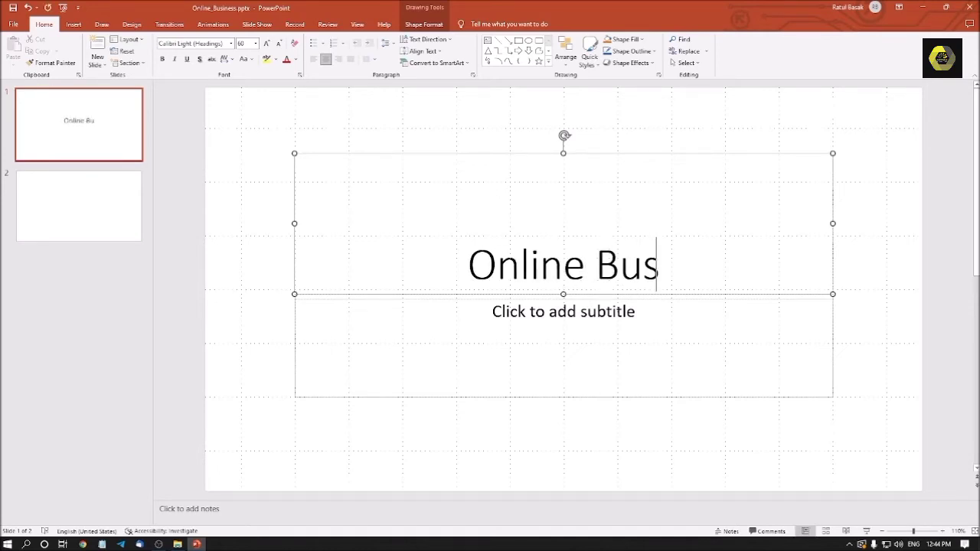
text(iness Training)
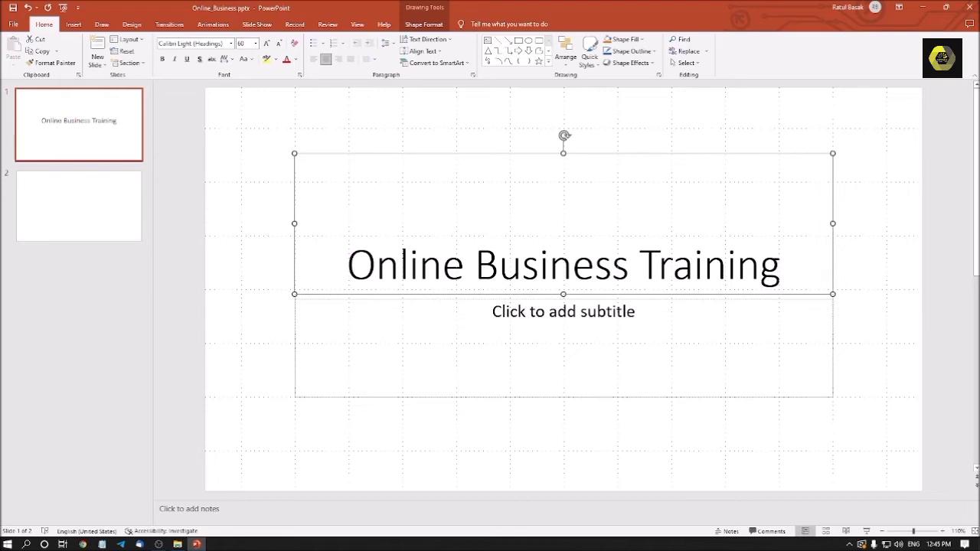
key(Tab)
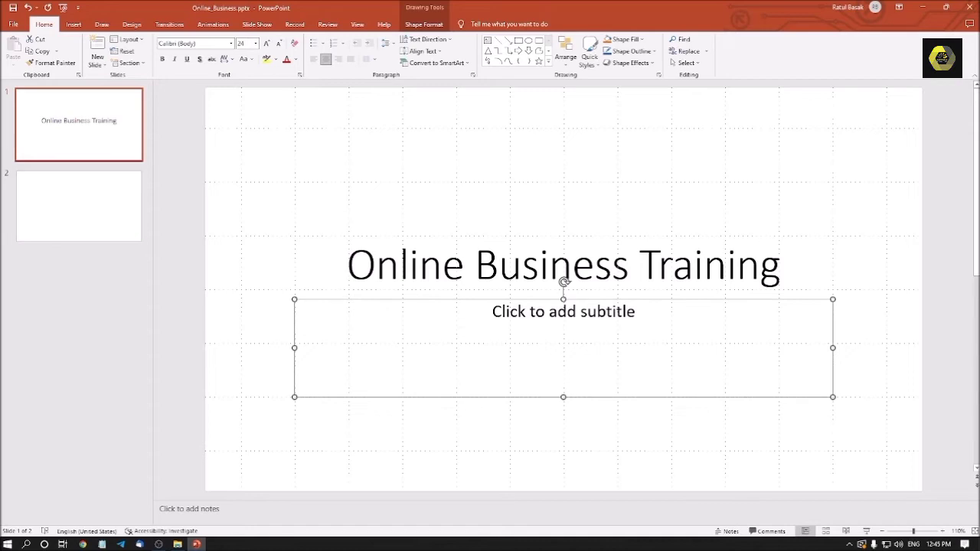
Step: Fill the subtitle with 'Conducted by:', the presenter's name, and 'Online Business coach | Affiliate Marketing Consultant'
key(Return)
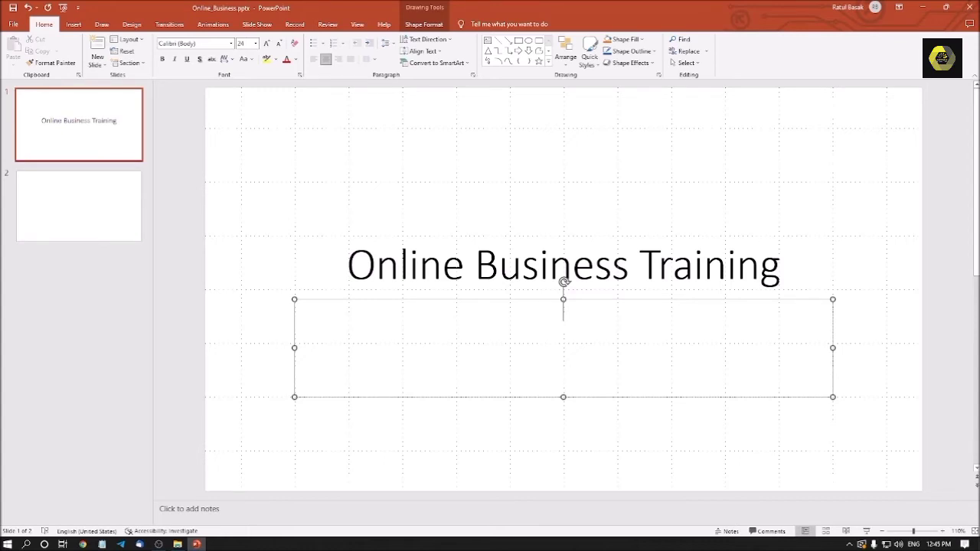
text(Conducted by:)
key(Return)
text(Ratul Basak)
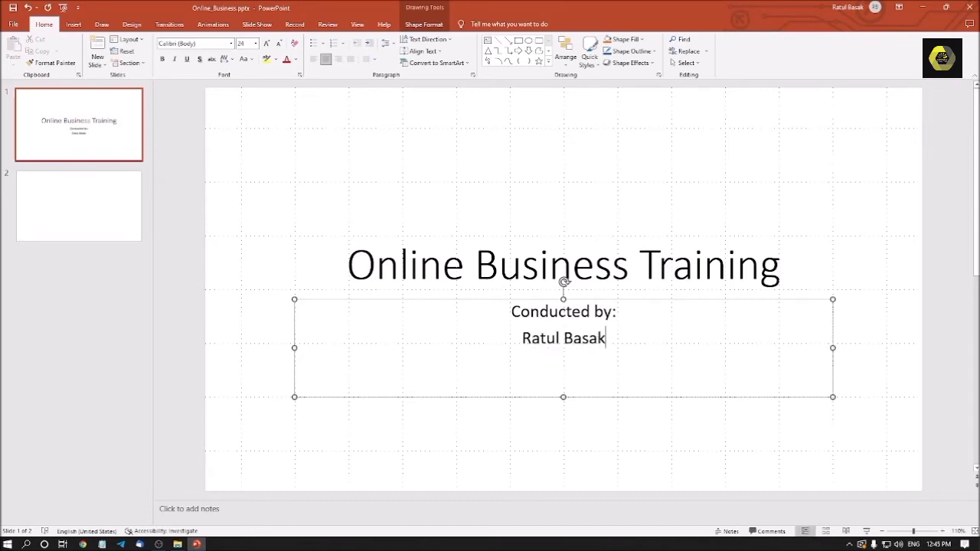
key(Return)
text(Online Business )
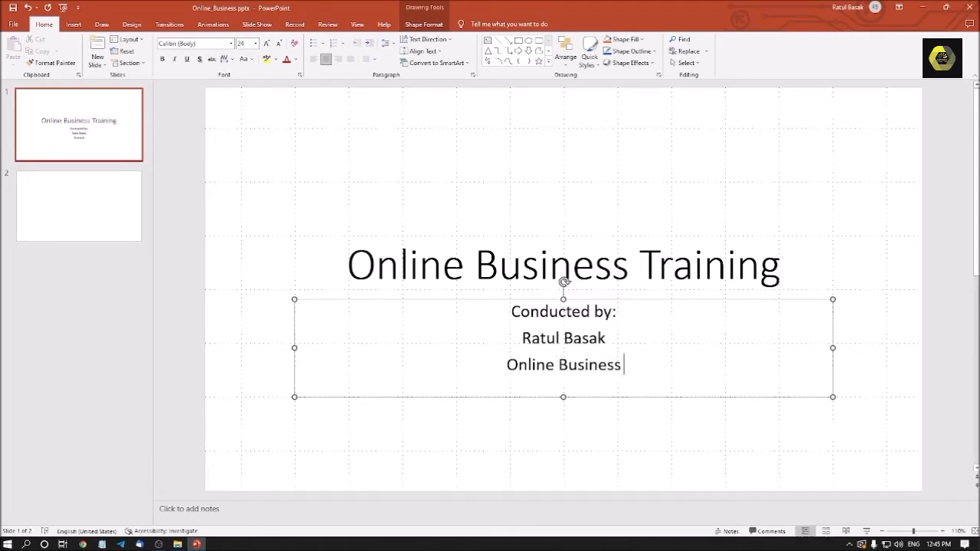
text(coach)
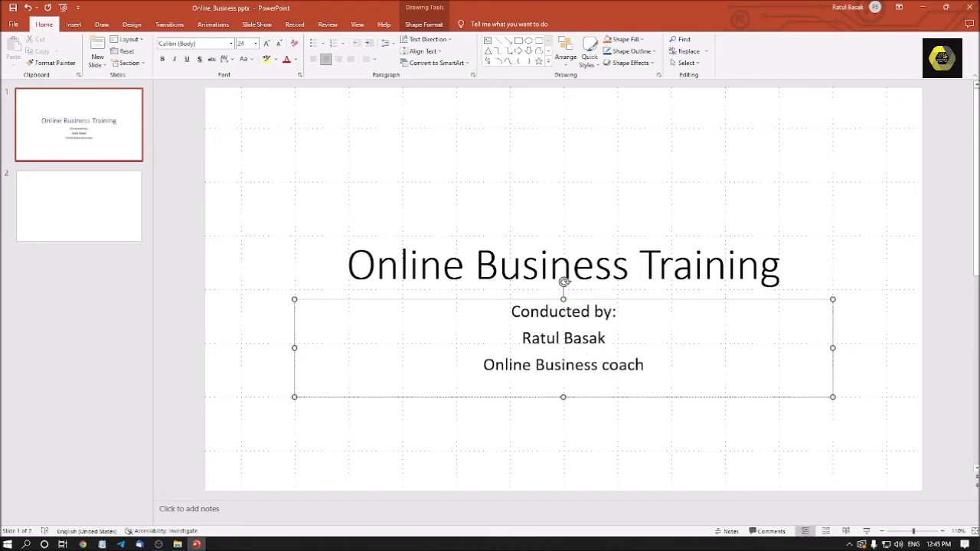
text( | A)
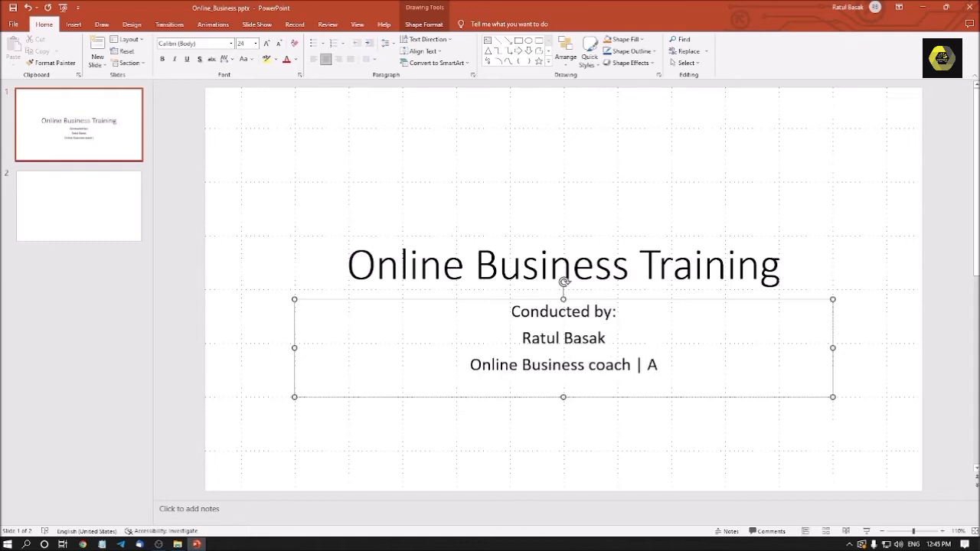
text(ffiliate M)
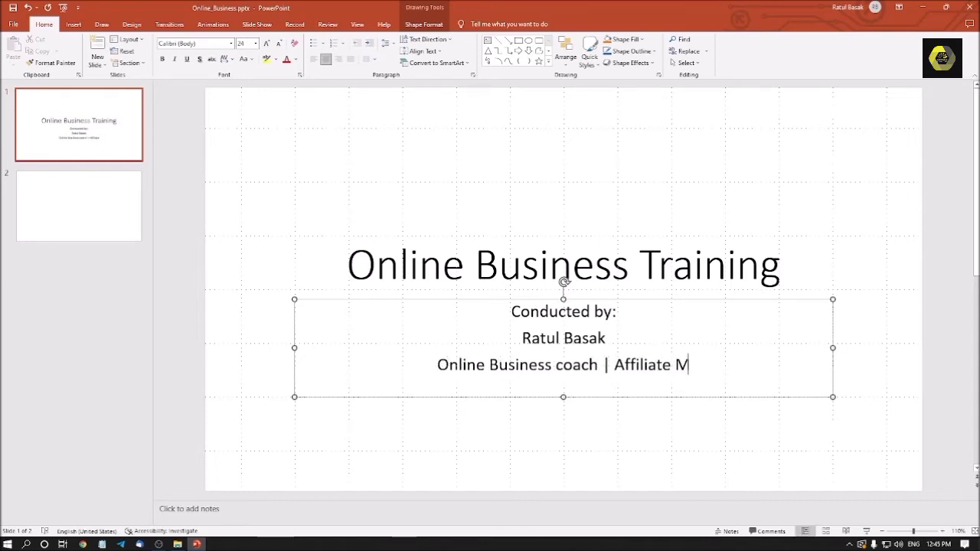
text(arketing C)
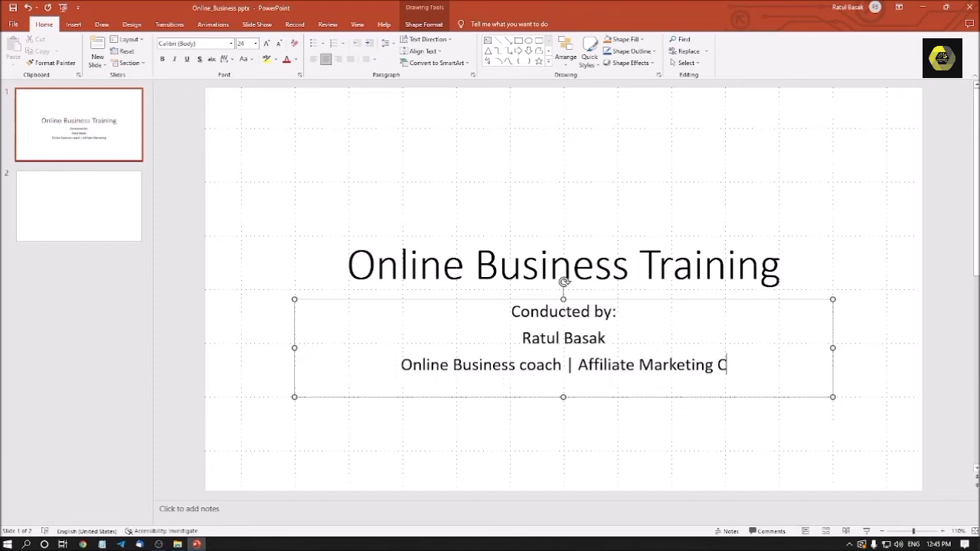
text(onsultant)
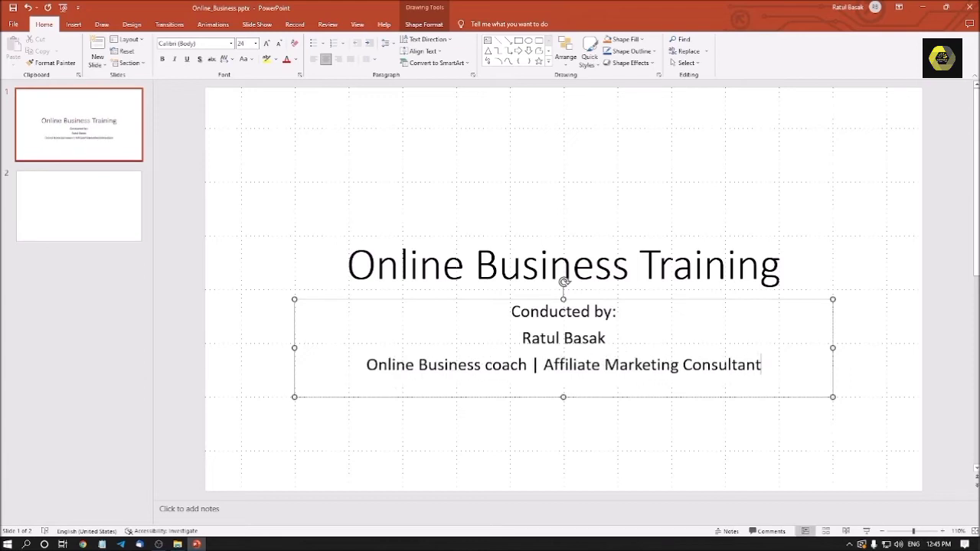
key(Escape)
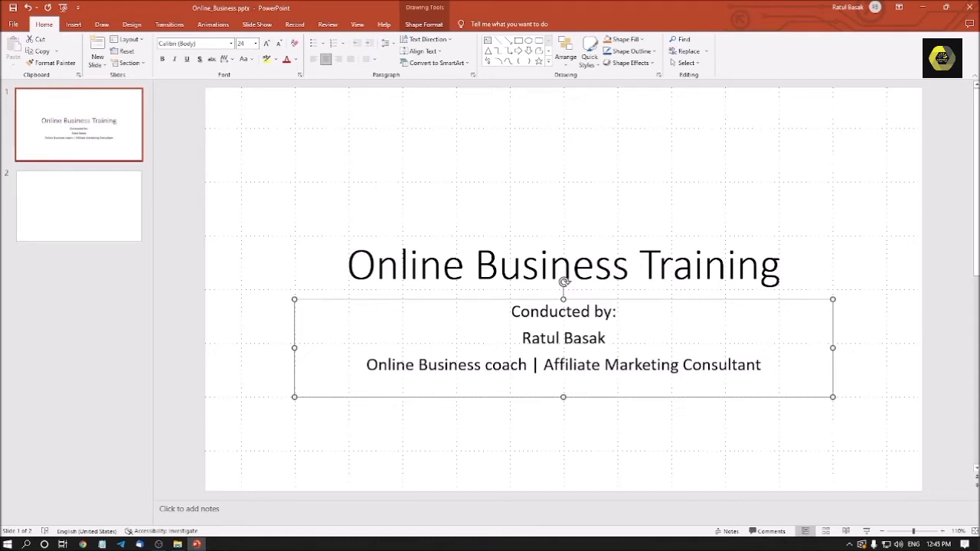
key(Escape)
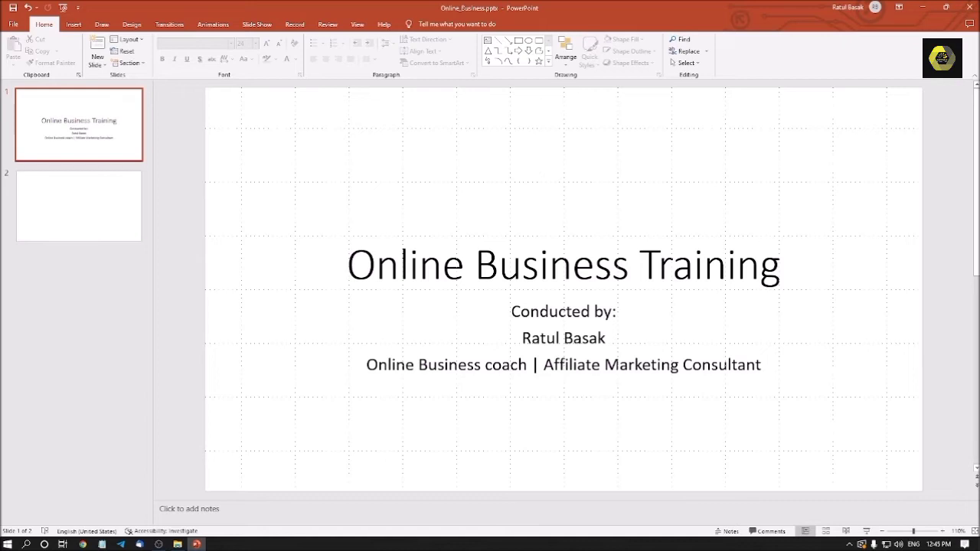
Step: Switch to slide 2 and select its empty title placeholder
click(79, 206)
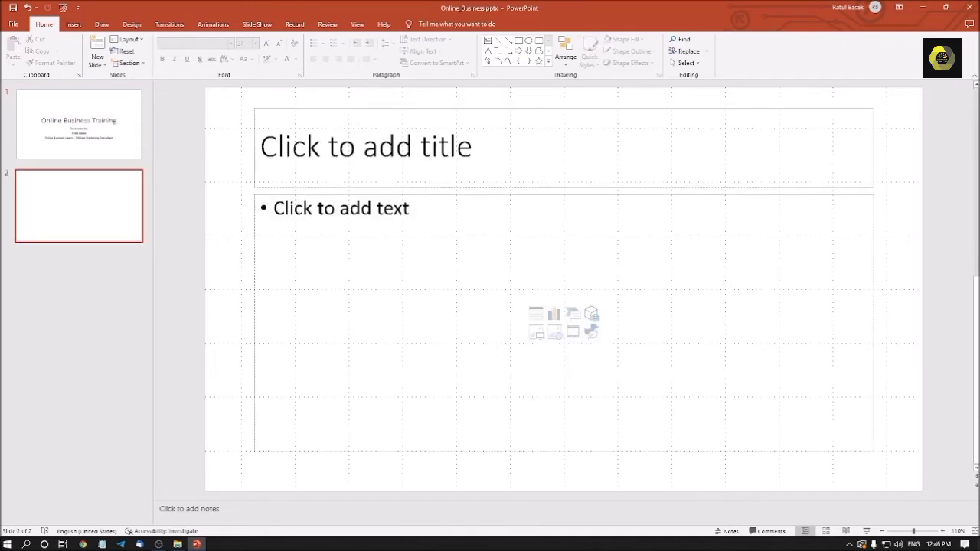
click(459, 186)
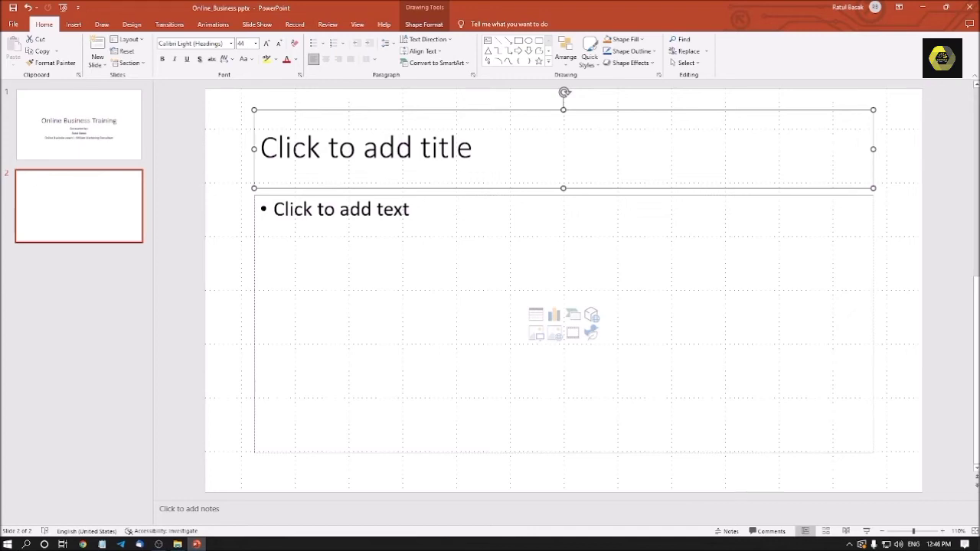
Step: Title slide 2 'What is online business', correcting a typo along the way
click(260, 147)
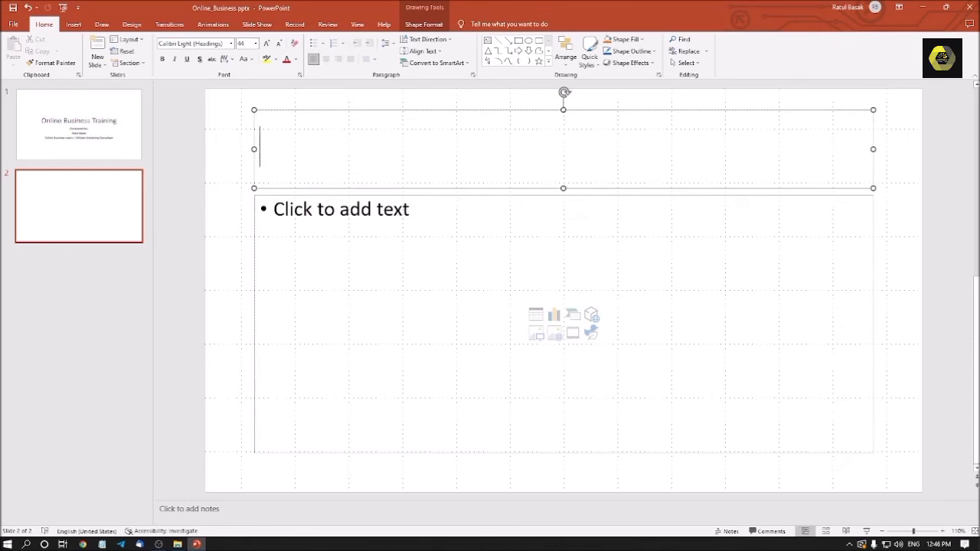
text(What is onlin)
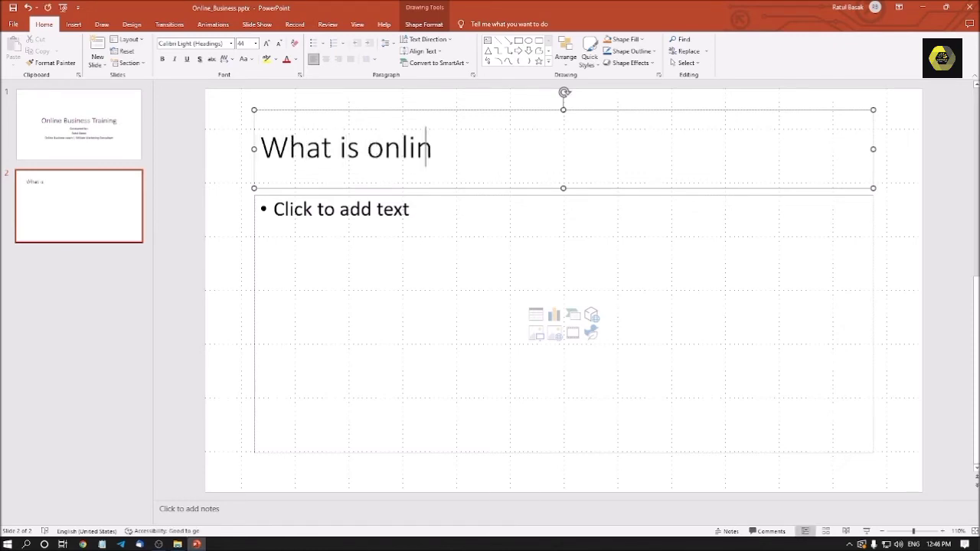
text(e business)
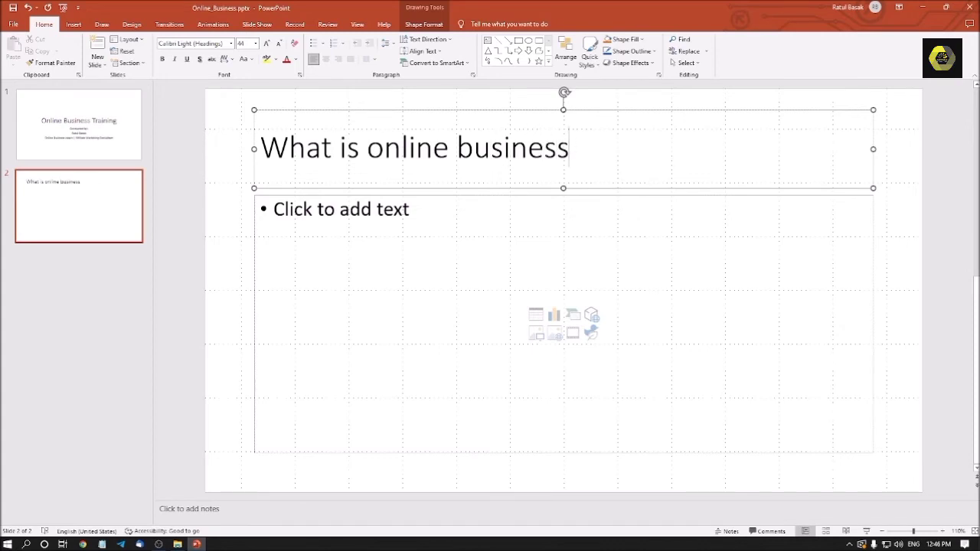
key(Escape)
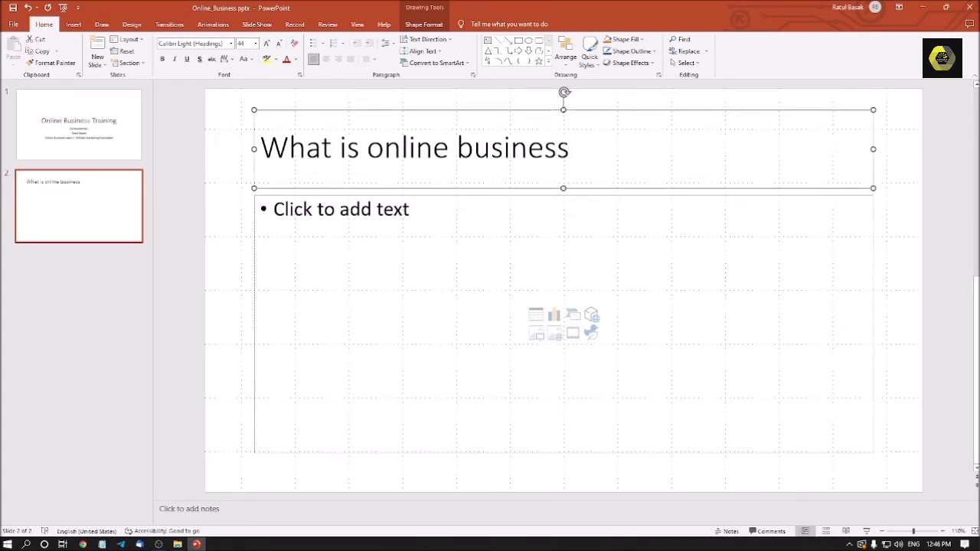
key(Tab)
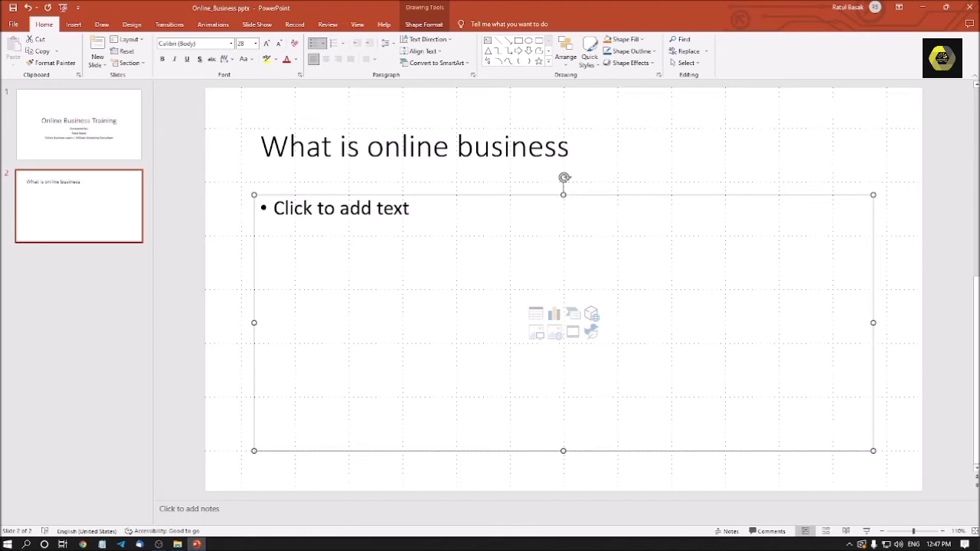
Step: Write an unbulleted body defining online business as selling via computer and internet, also internet marketing
click(273, 207)
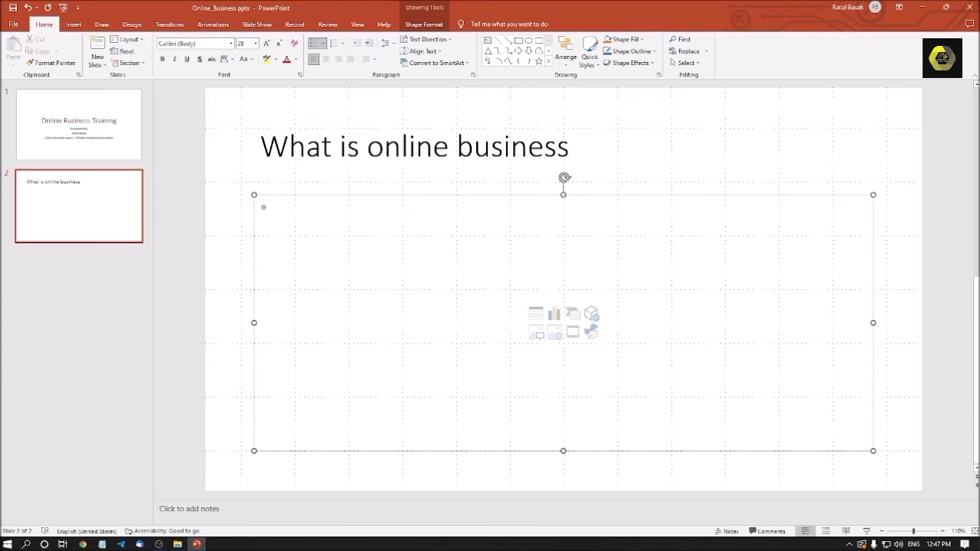
key(BackSpace)
text(Sell)
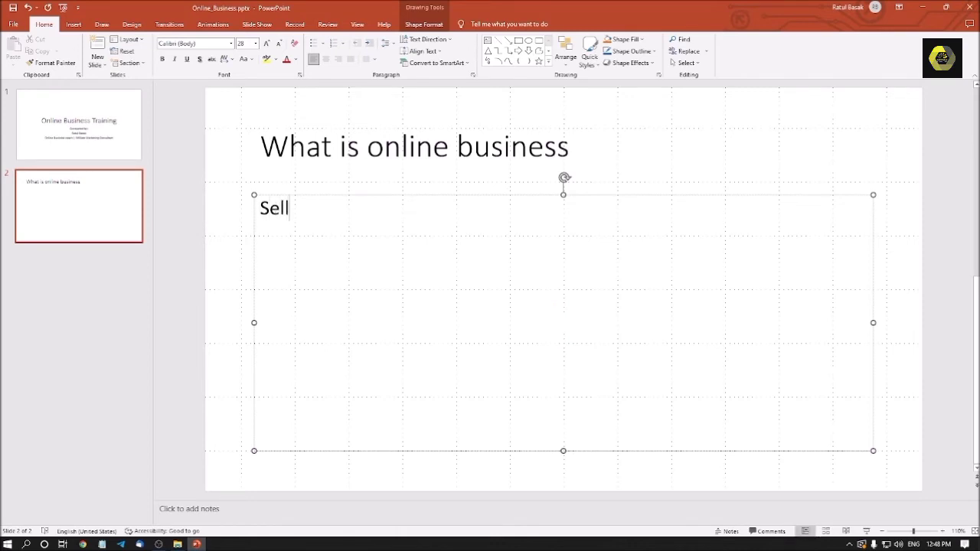
key(BackSpace)
key(BackSpace)
key(BackSpace)
text(elling any product )
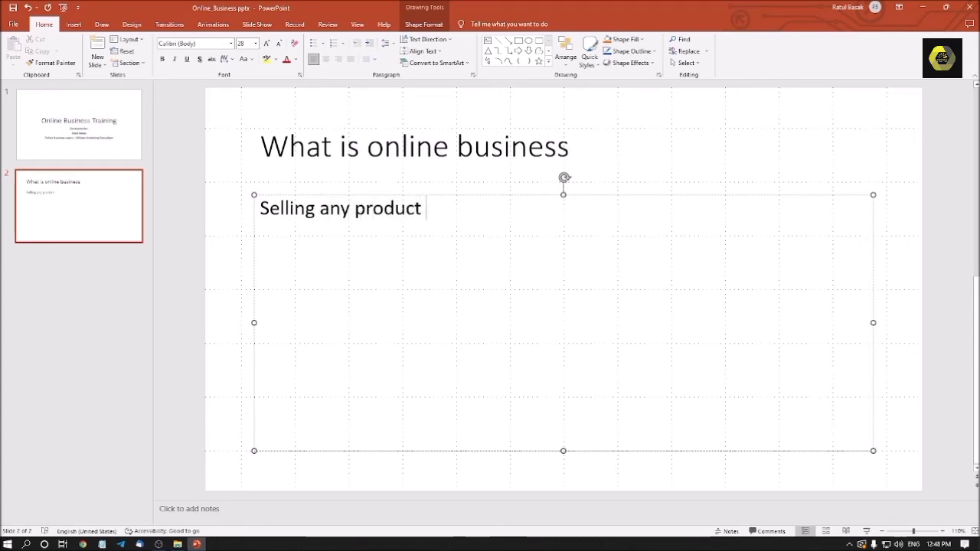
text(using )
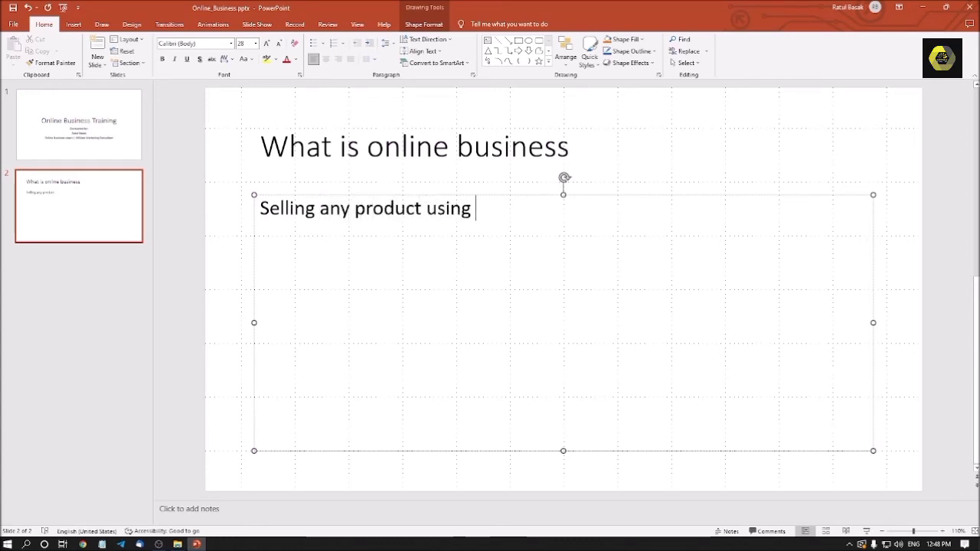
text(computer and inte)
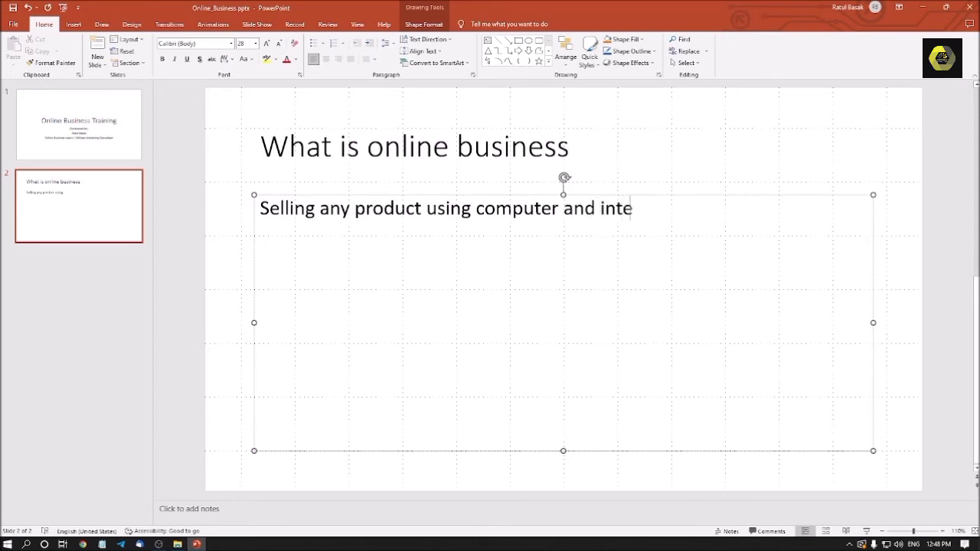
text(rent)
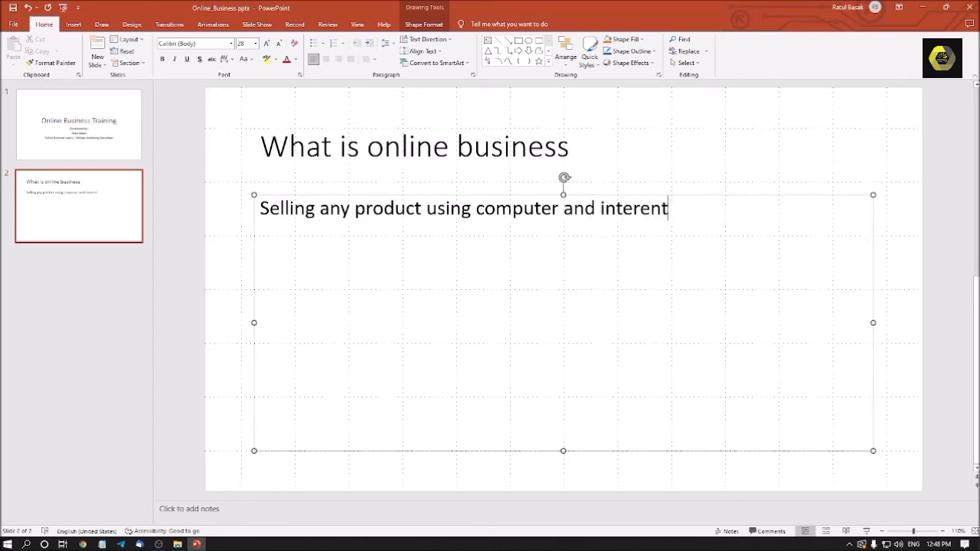
key(BackSpace)
key(BackSpace)
key(BackSpace)
key(BackSpace)
key(BackSpace)
key(BackSpace)
key(BackSpace)
key(BackSpace)
text(int)
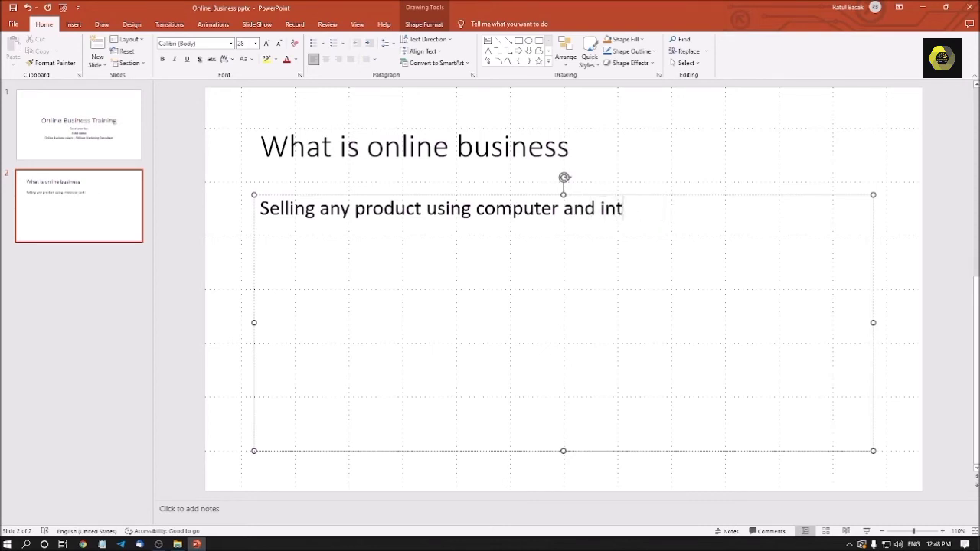
text(ernet is ca)
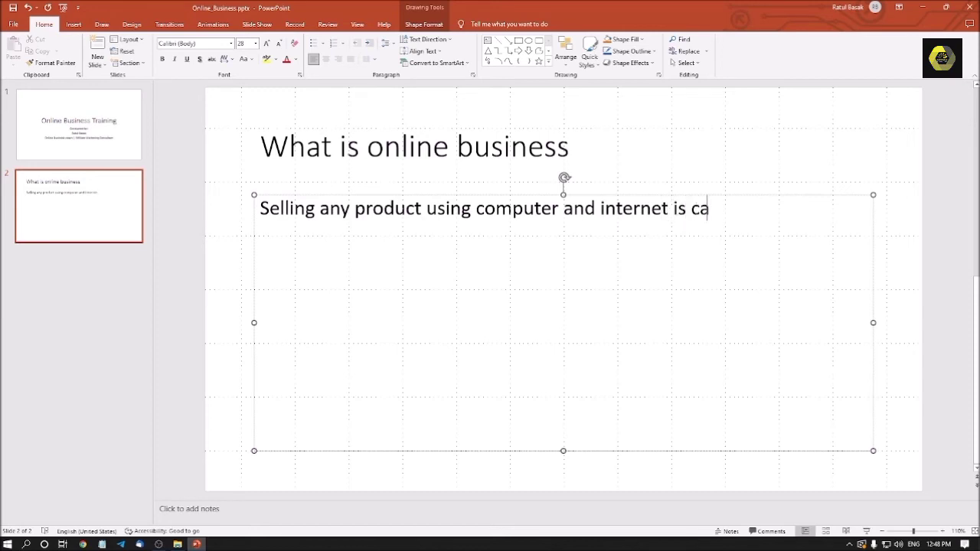
text(lled onl)
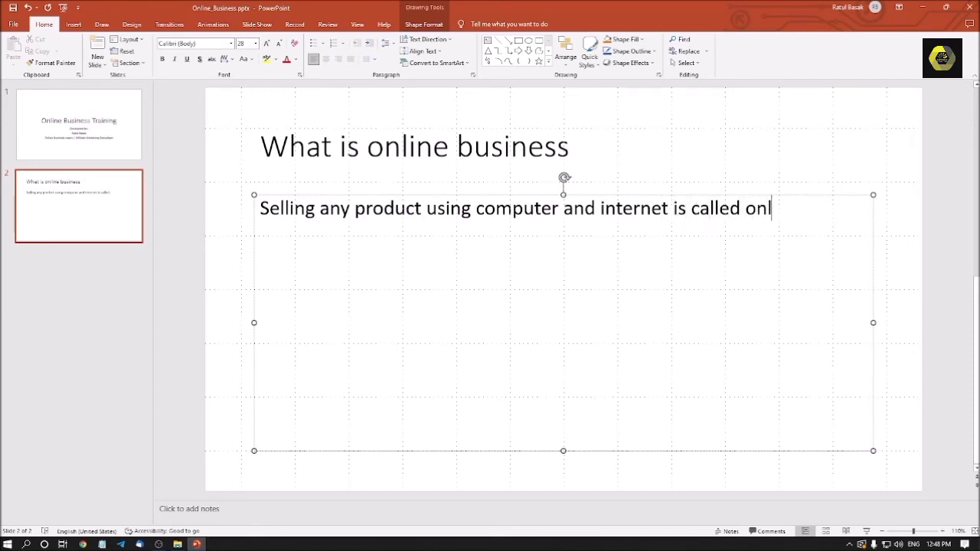
text(ine business.)
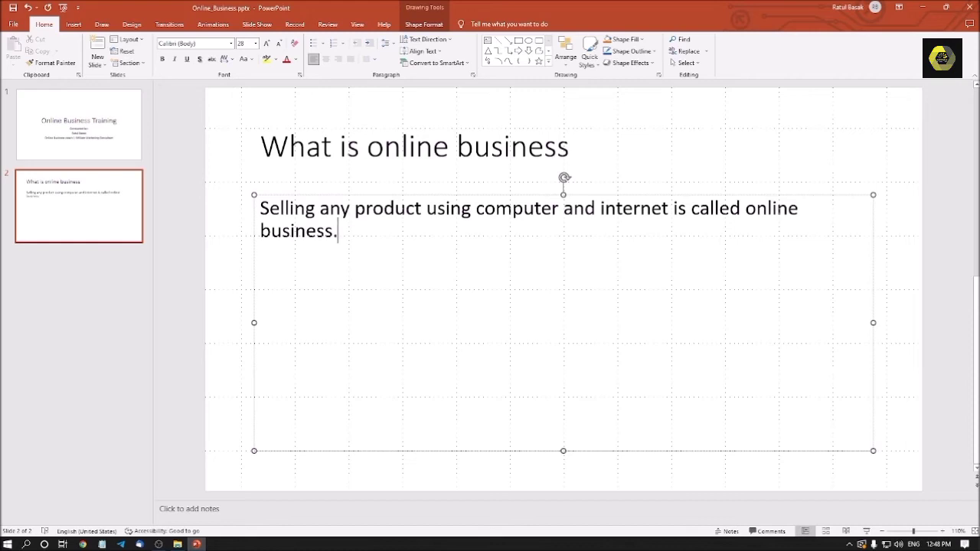
text( It is aslo)
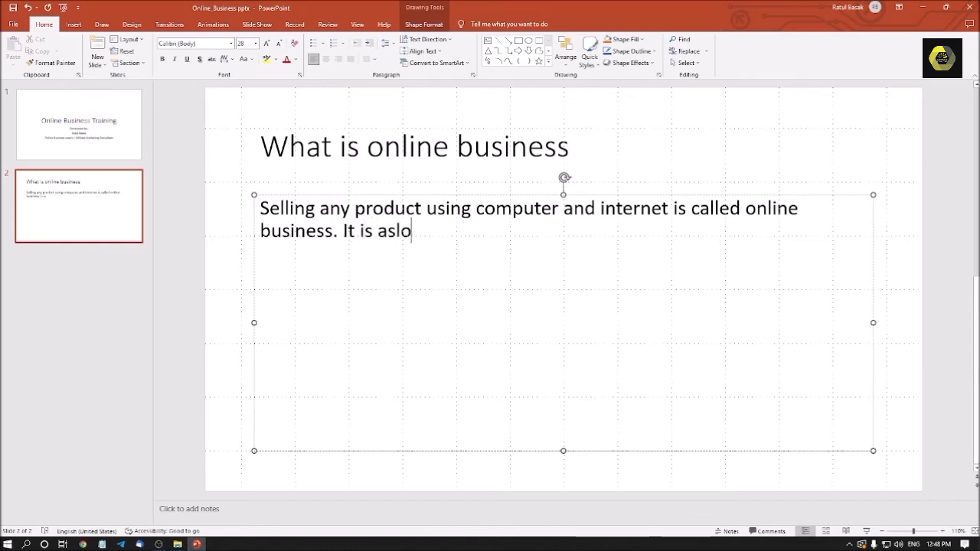
key(BackSpace)
key(BackSpace)
key(BackSpace)
key(BackSpace)
key(BackSpace)
text(also called as internet)
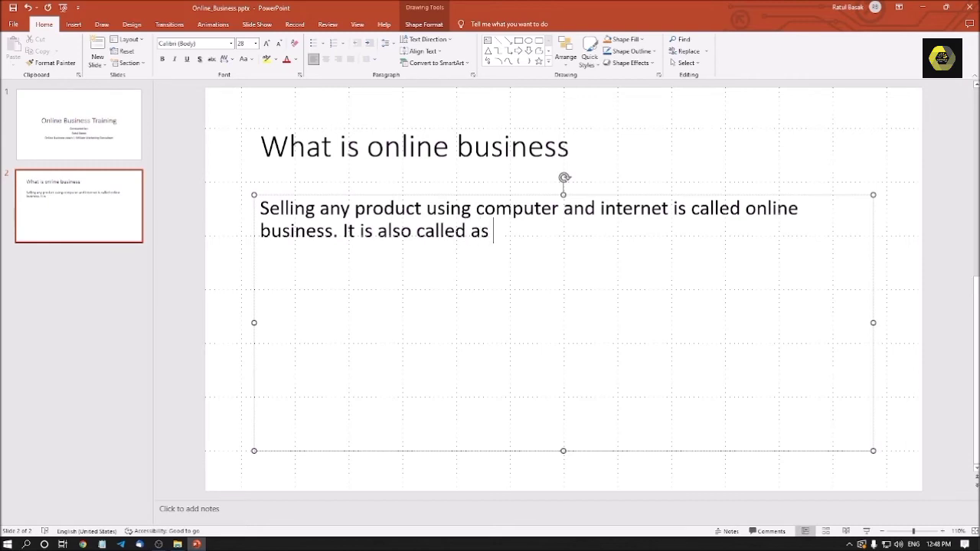
text( marketin)
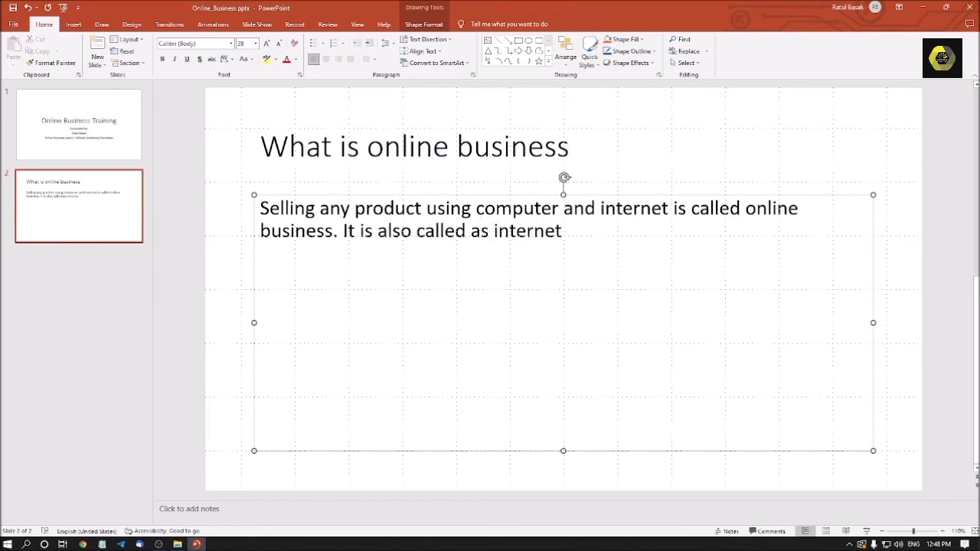
text(g.)
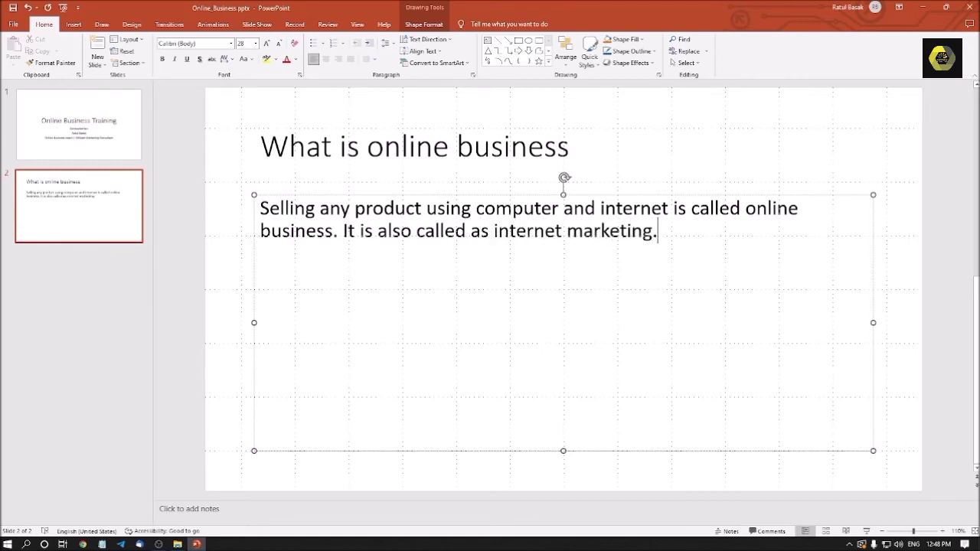
key(Escape)
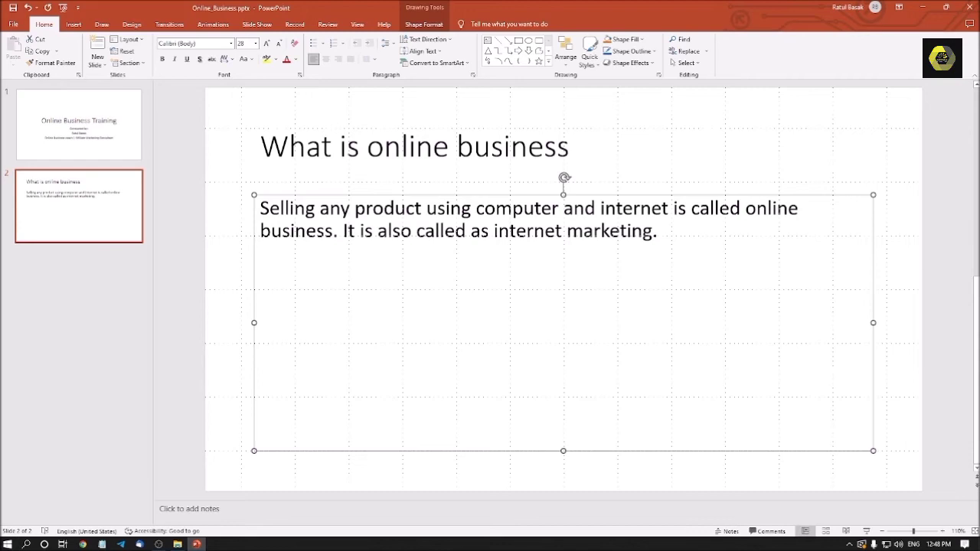
key(Escape)
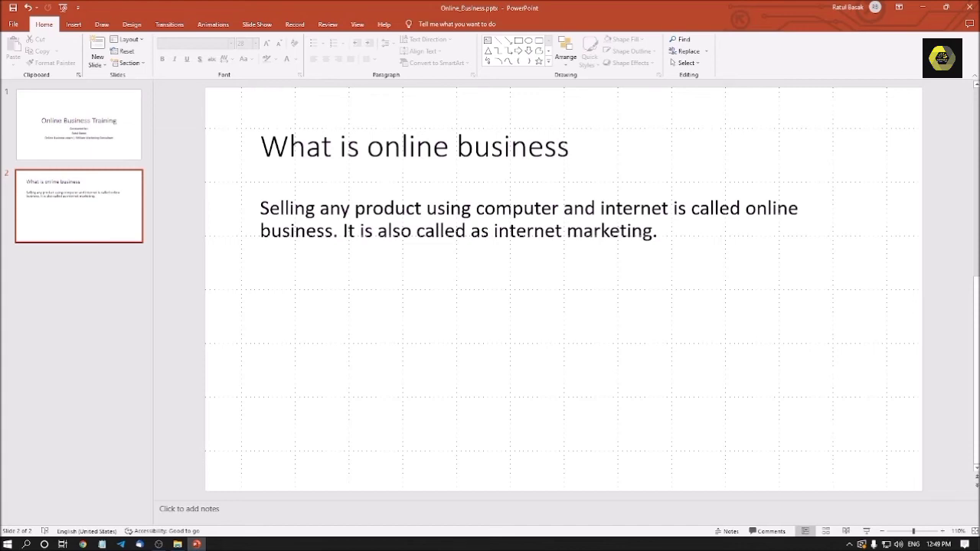
Step: Return to the title slide and select its 'Online Business Training' title text
key(Page_Up)
key(Tab)
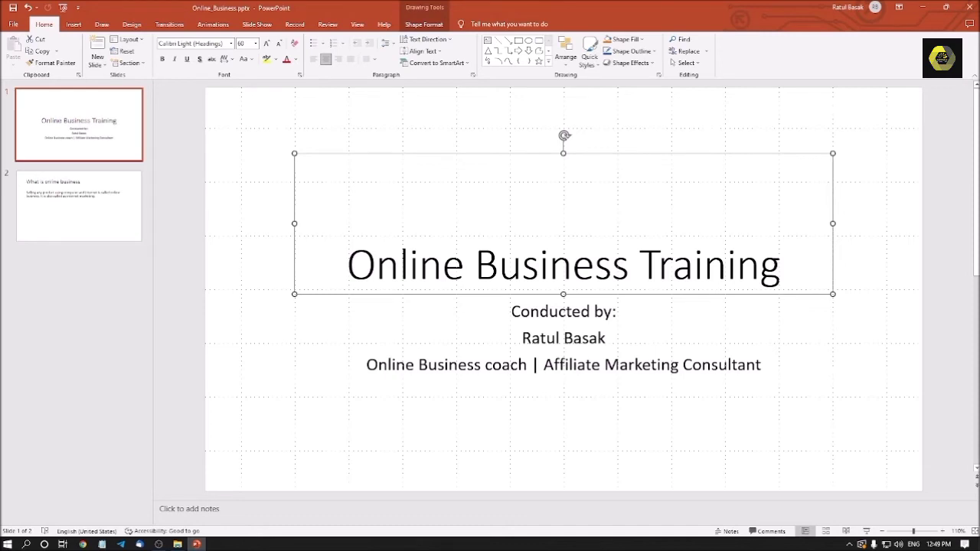
key(Return)
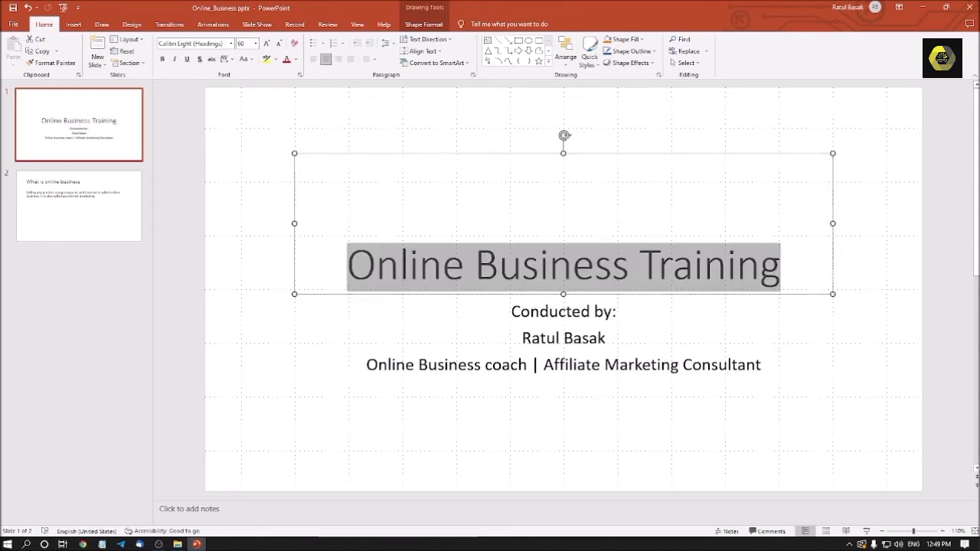
key(shift+End)
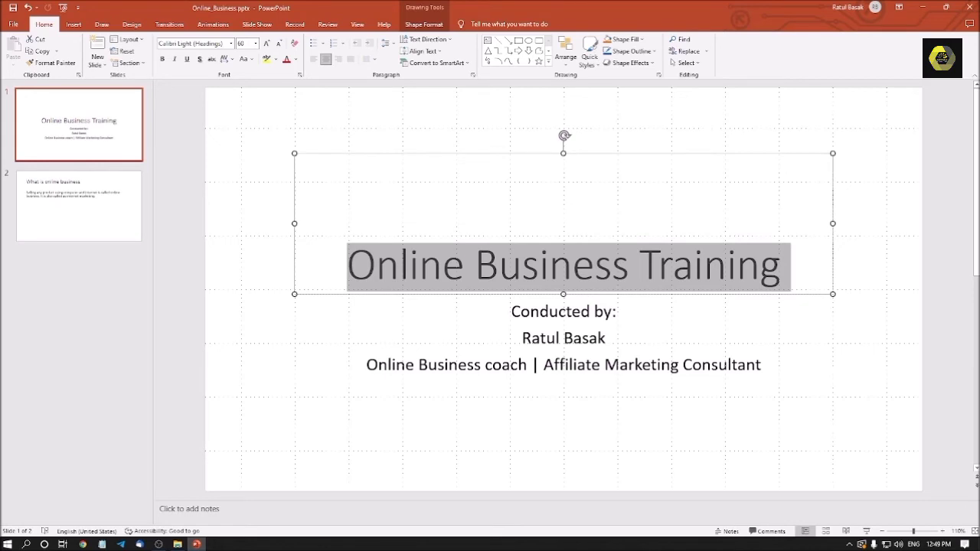
key(alt)
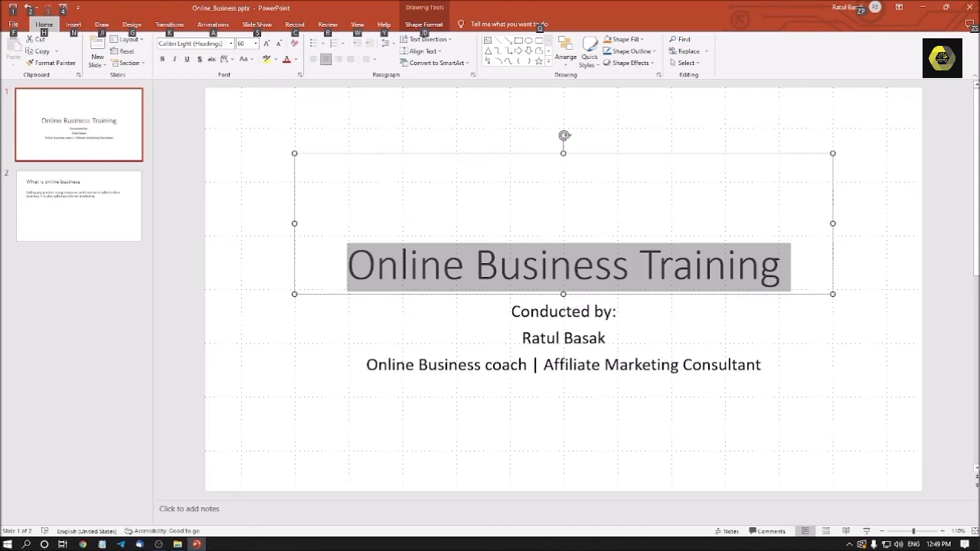
key(Escape)
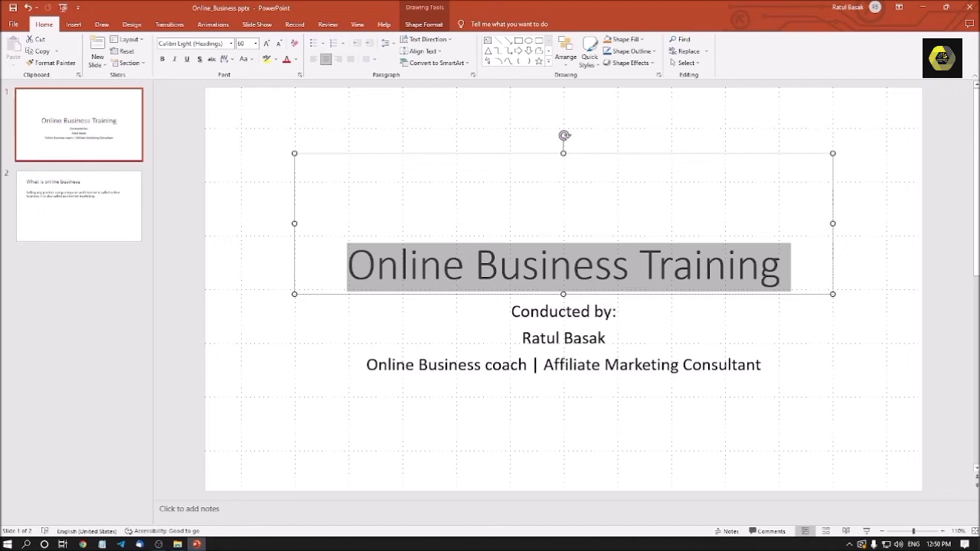
Step: Clear the current selection on the title slide
key(Escape)
key(Escape)
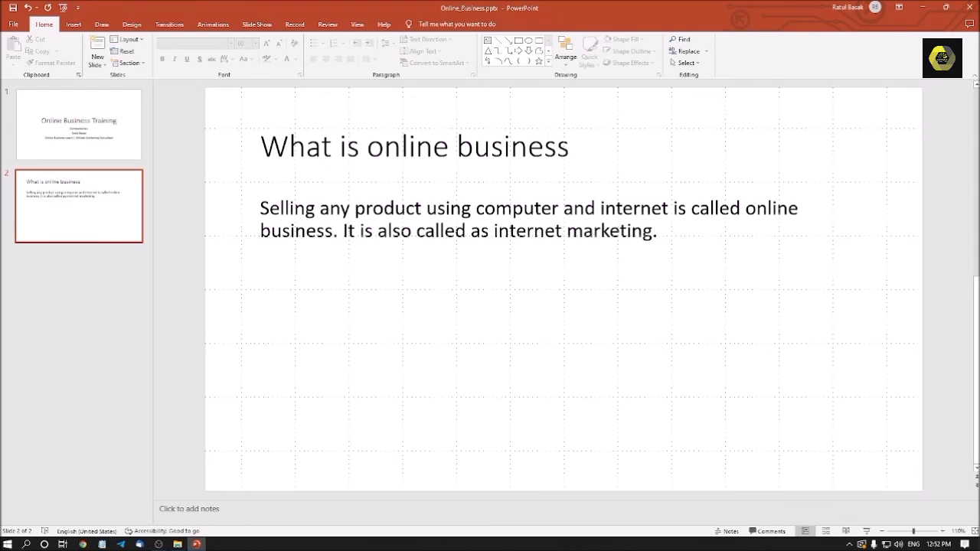
Step: Insert a new Title and Content slide and title it 'Benefits of online business'
key(ctrl+m)
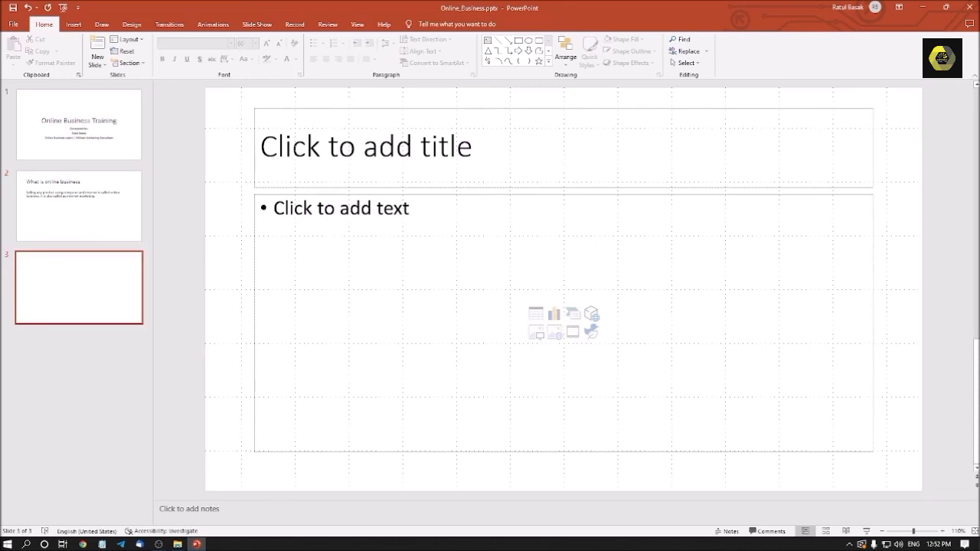
click(259, 146)
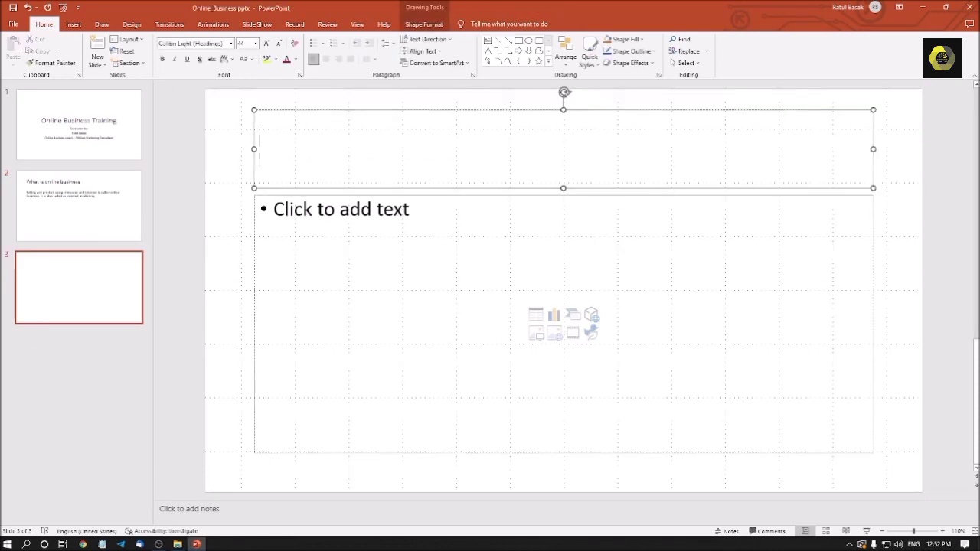
key(ctrl+a)
text(Benff)
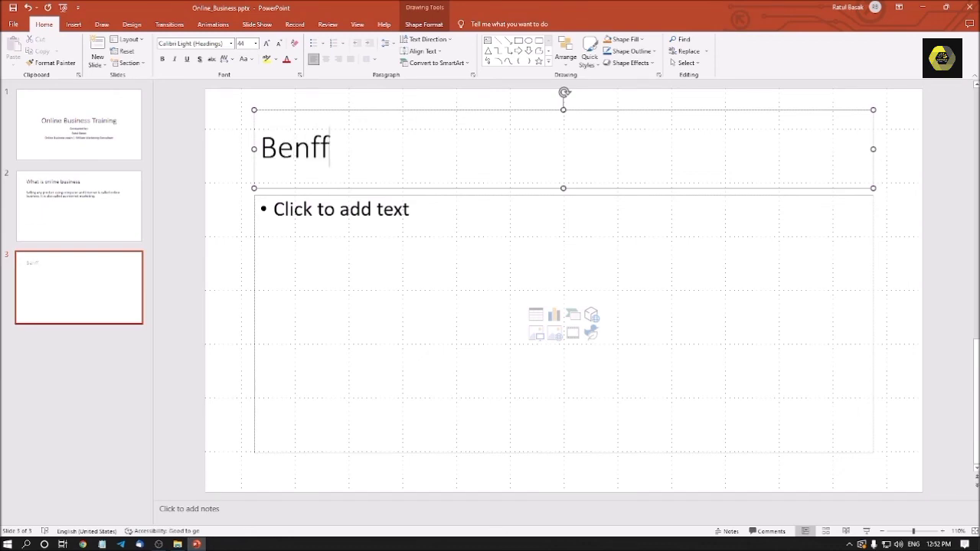
key(BackSpace)
key(BackSpace)
key(BackSpace)
key(BackSpace)
key(BackSpace)
text(Benefits of )
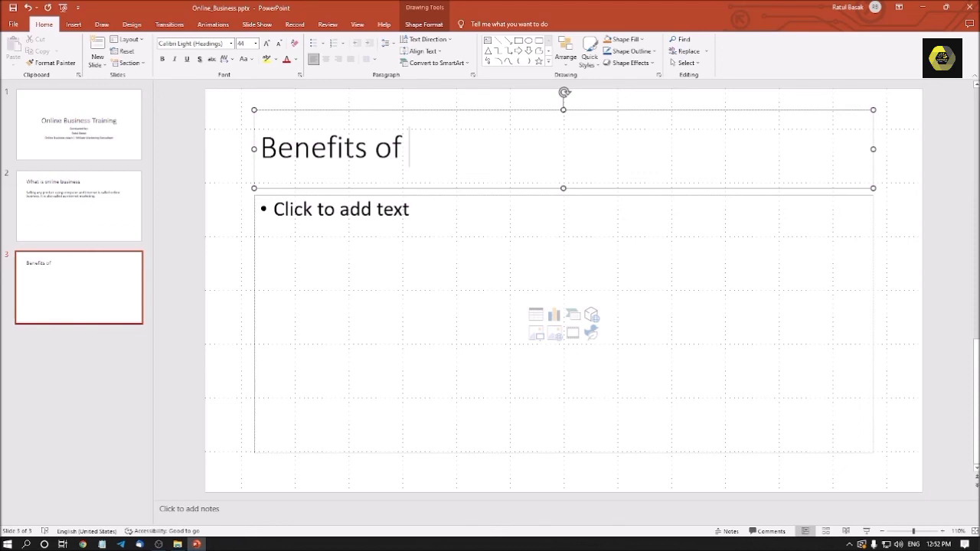
text(online business)
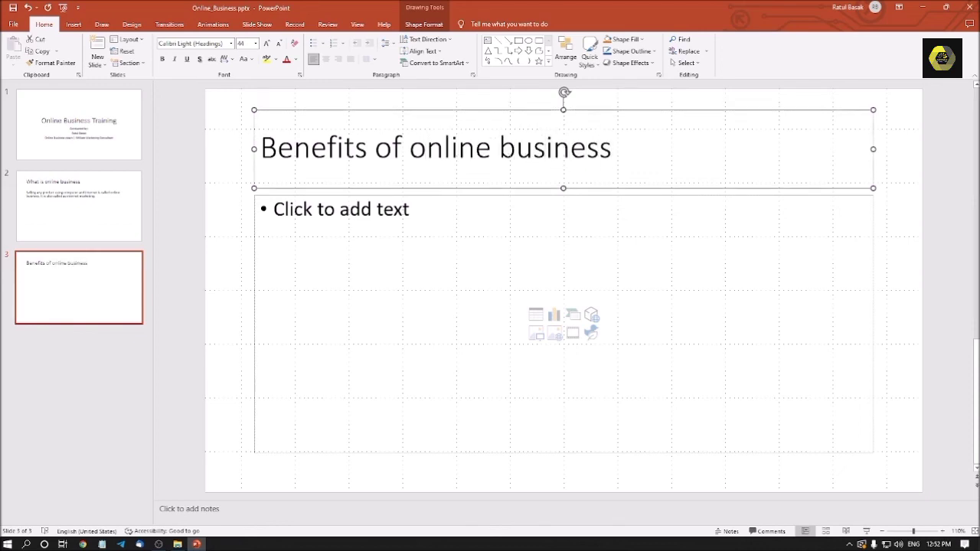
Step: Enter the first two body bullets: 'No location boundary' and '24*7hrs on'
key(Tab)
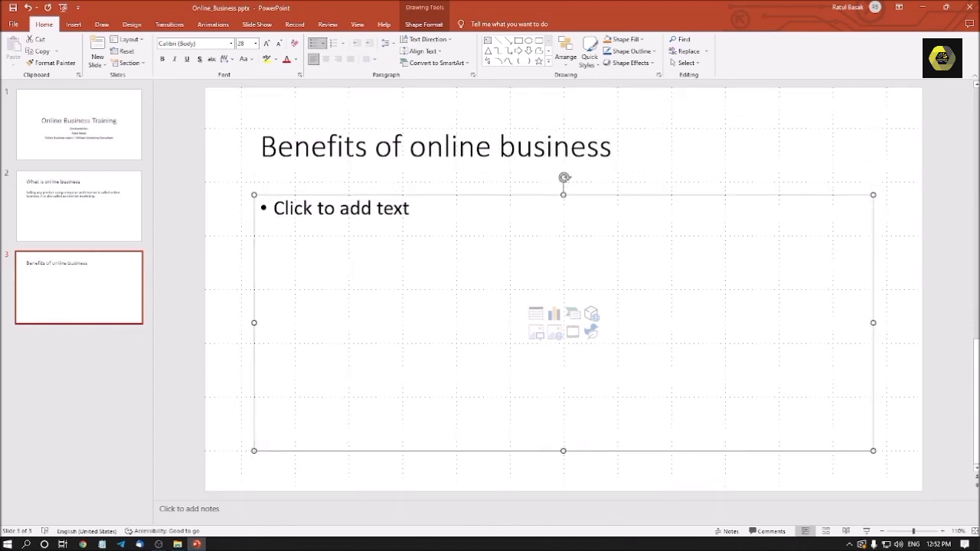
key(Return)
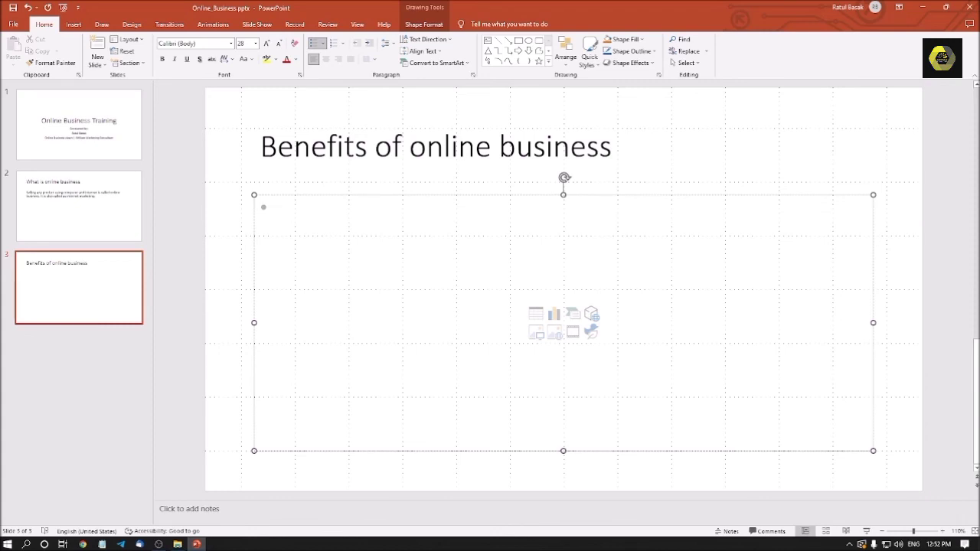
text(w)
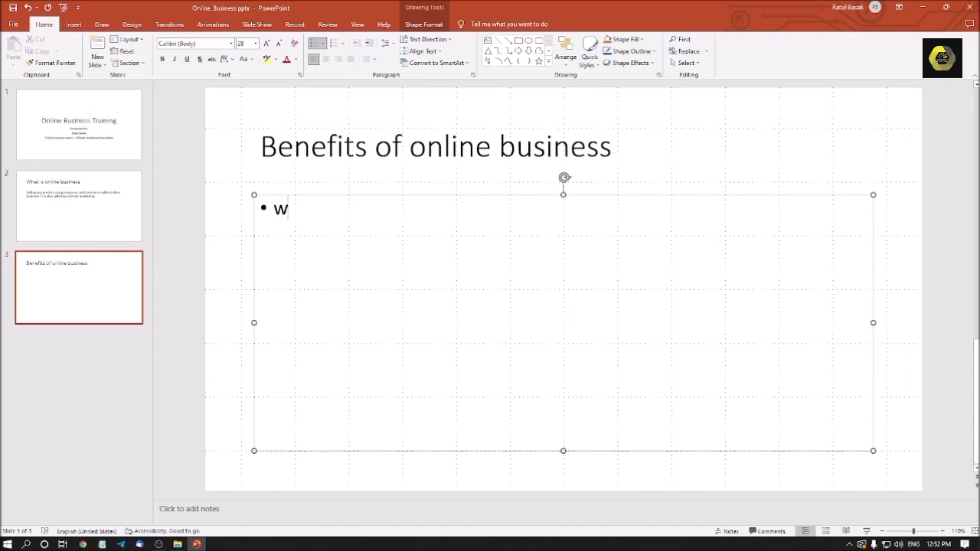
key(BackSpace)
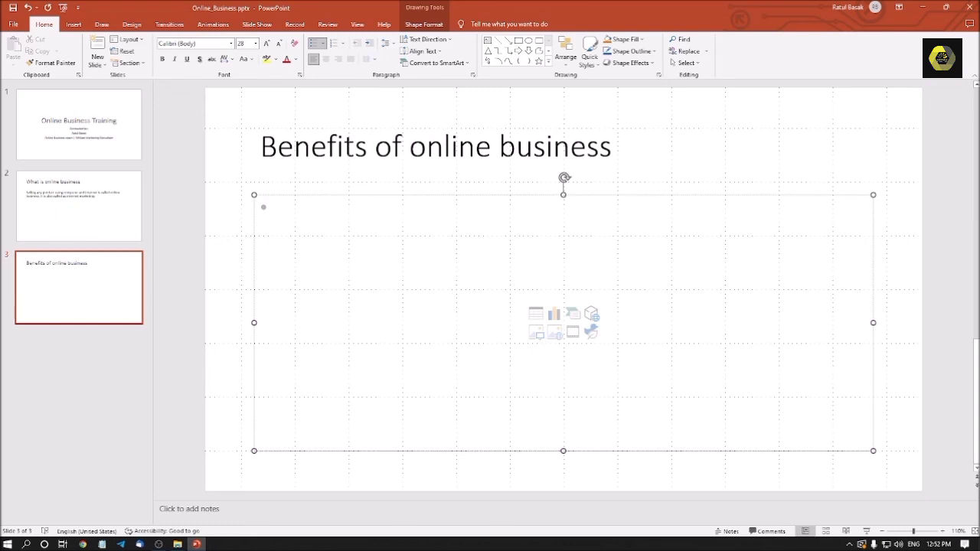
text(No location boundary)
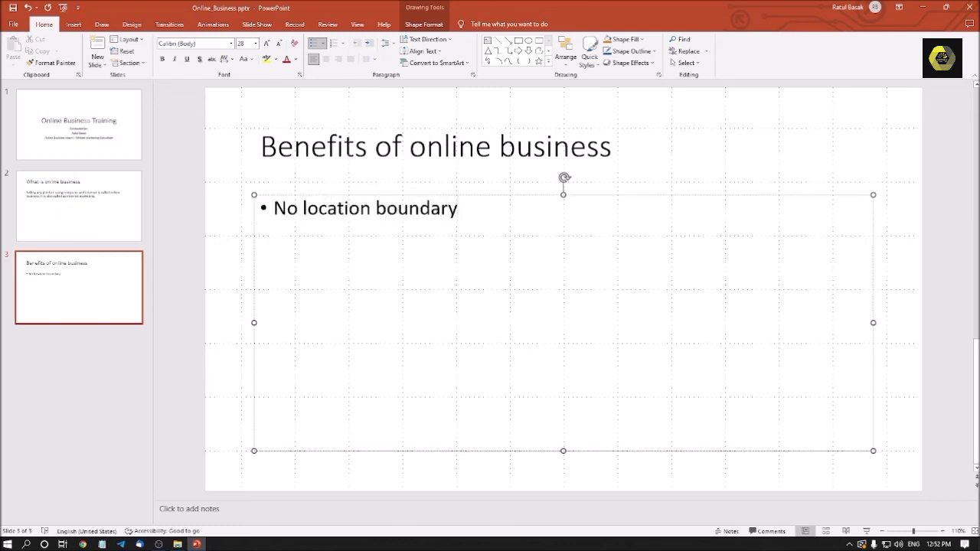
key(Return)
text(24*7hrs)
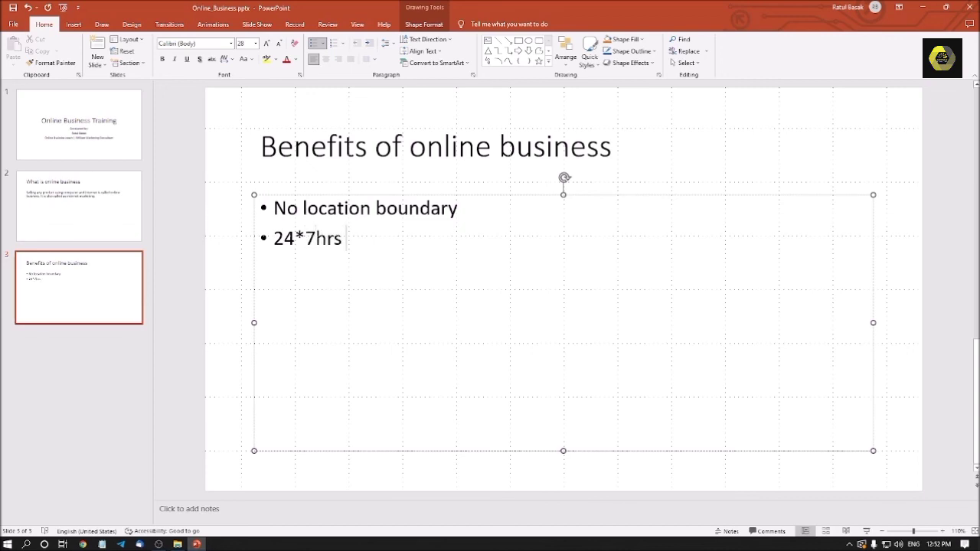
text( on)
Step: Add the bullets 'Low investment', 'Time flexibility' and 'Low risk', then exit the text box
key(Return)
text(low inv)
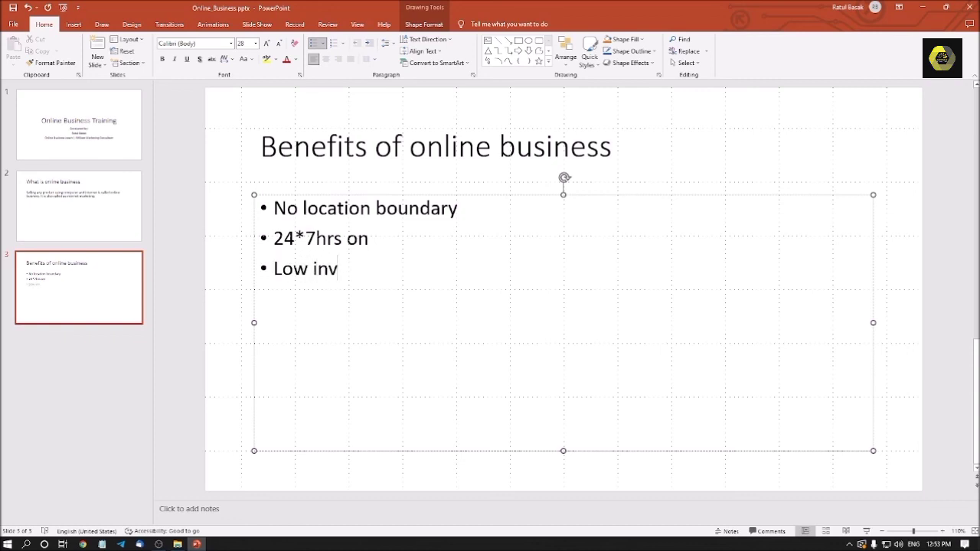
key(BackSpace)
key(BackSpace)
key(BackSpace)
key(BackSpace)
text(investment)
key(Return)
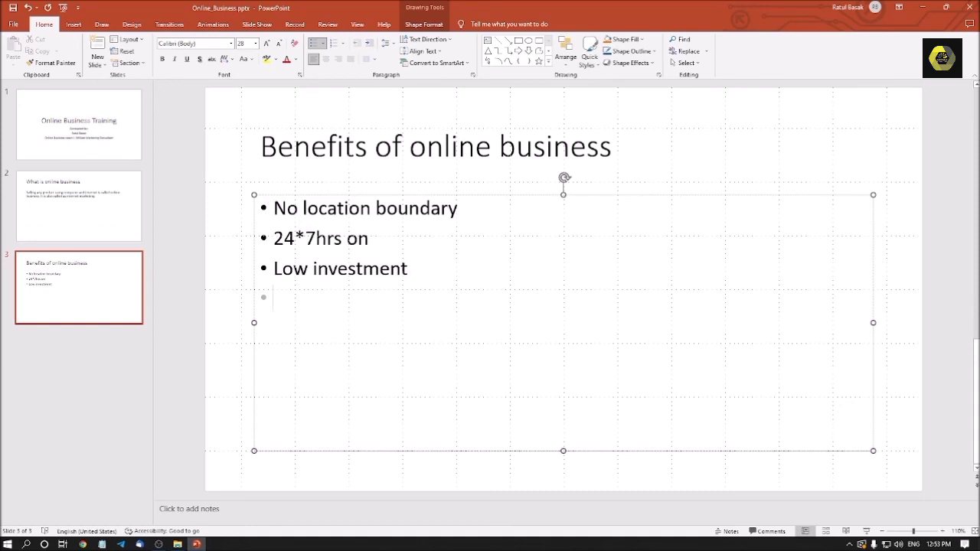
text(time fle)
key(BackSpace)
key(BackSpace)
key(BackSpace)
key(BackSpace)
text(flex)
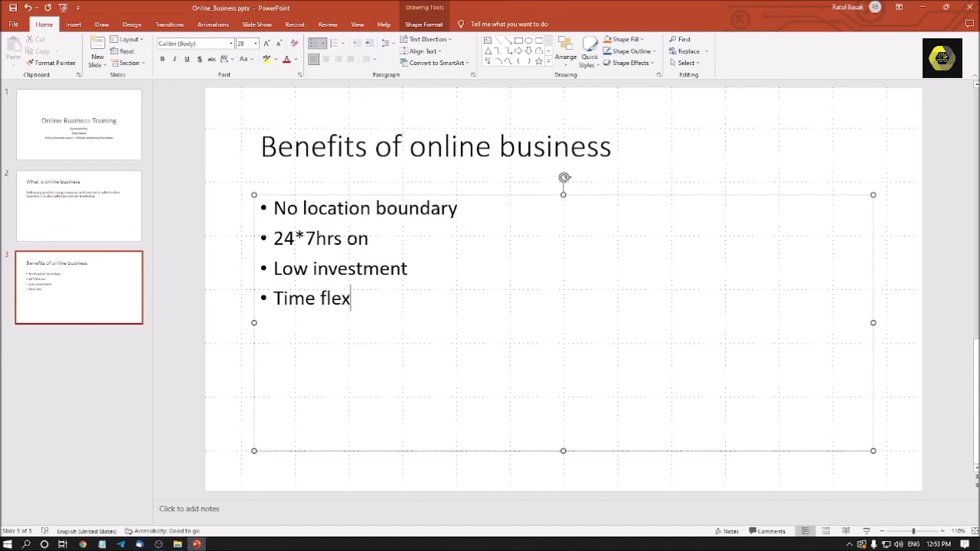
text(ibility)
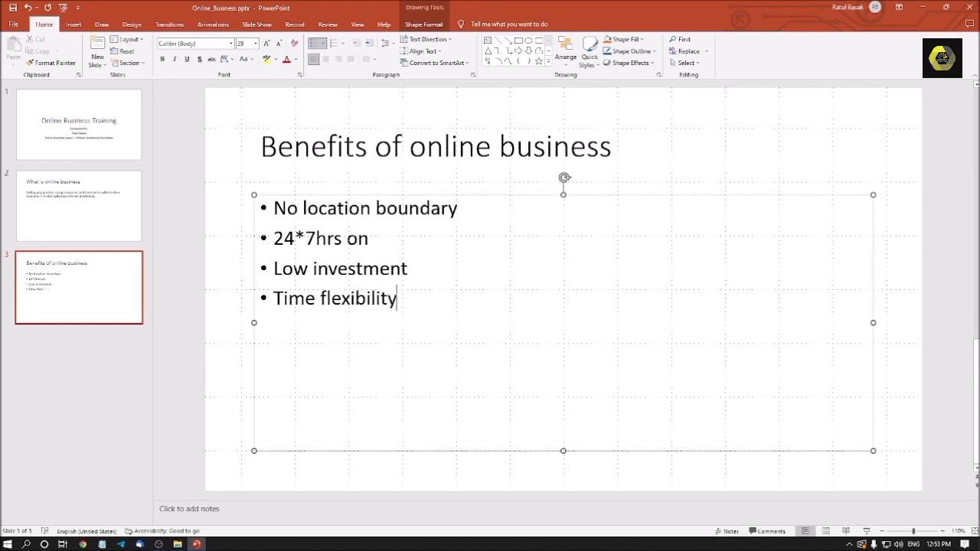
key(Return)
text(low risk)
key(BackSpace)
key(BackSpace)
key(BackSpace)
key(BackSpace)
key(BackSpace)
text(risk)
key(Escape)
key(Escape)
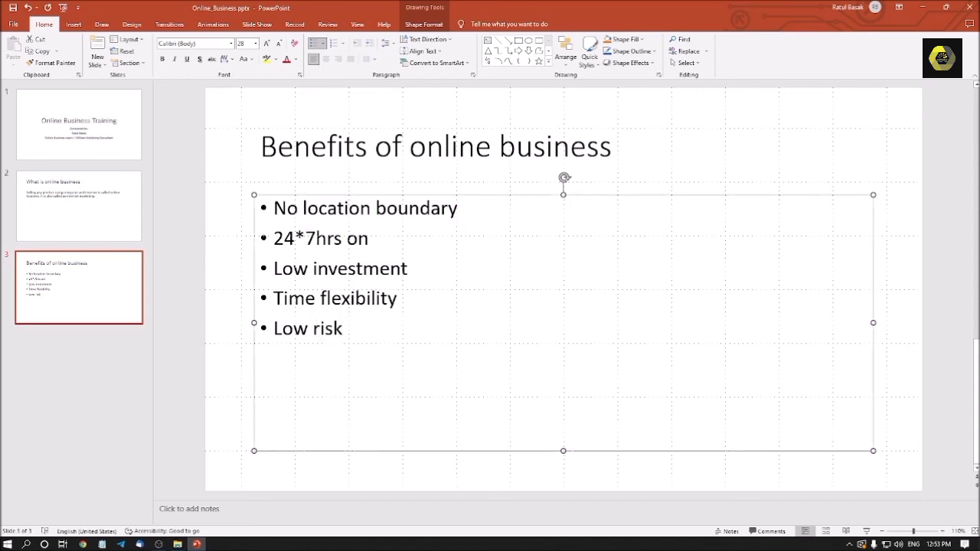